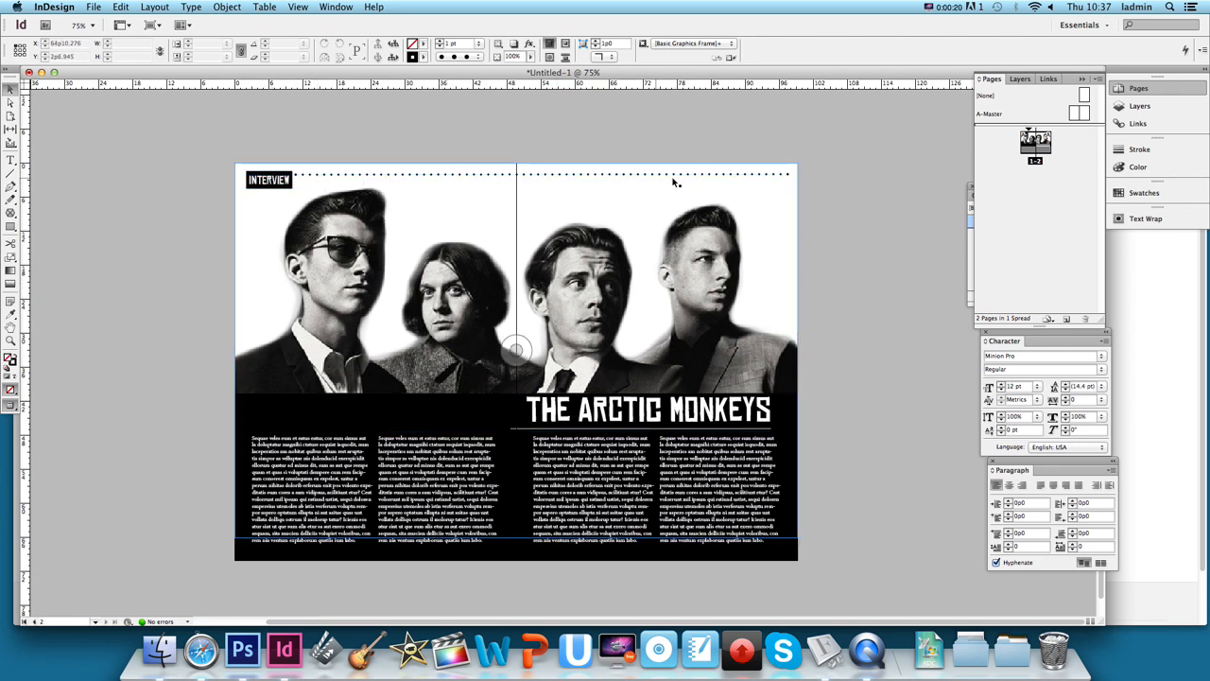
Step: Try a 6 pt stroke weight on the dotted line beside the INTERVIEW label and return it to 5 pt
click(12, 174)
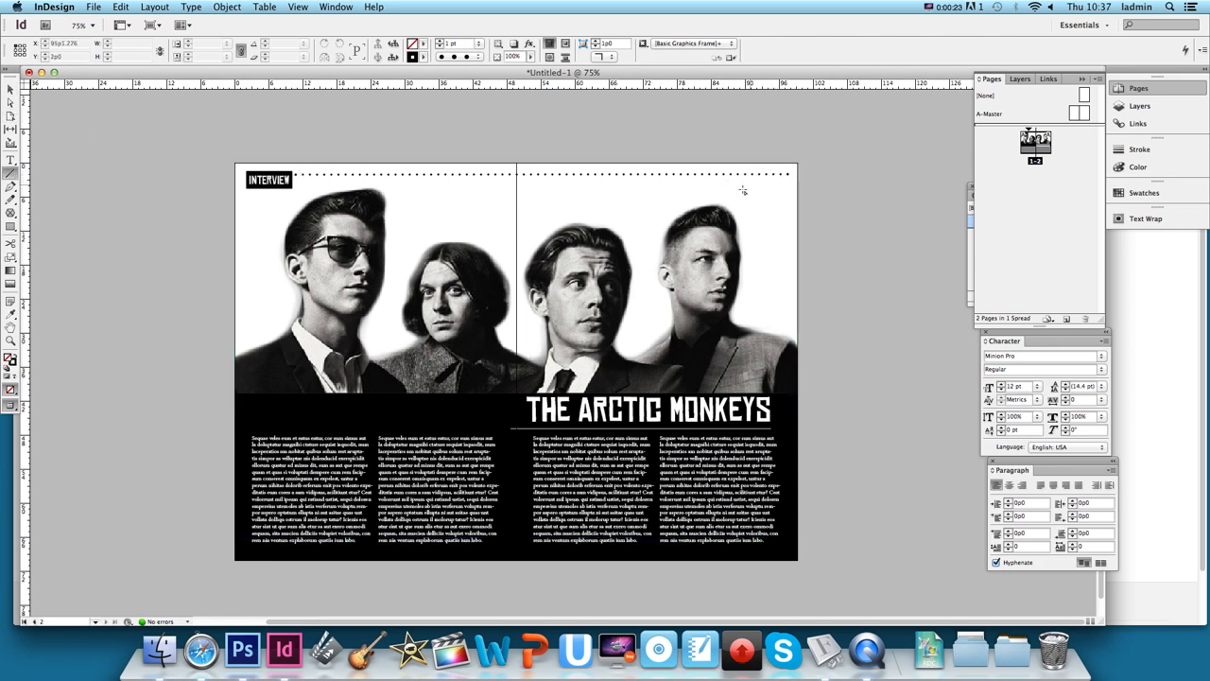
click(10, 88)
click(430, 175)
double_click(430, 176)
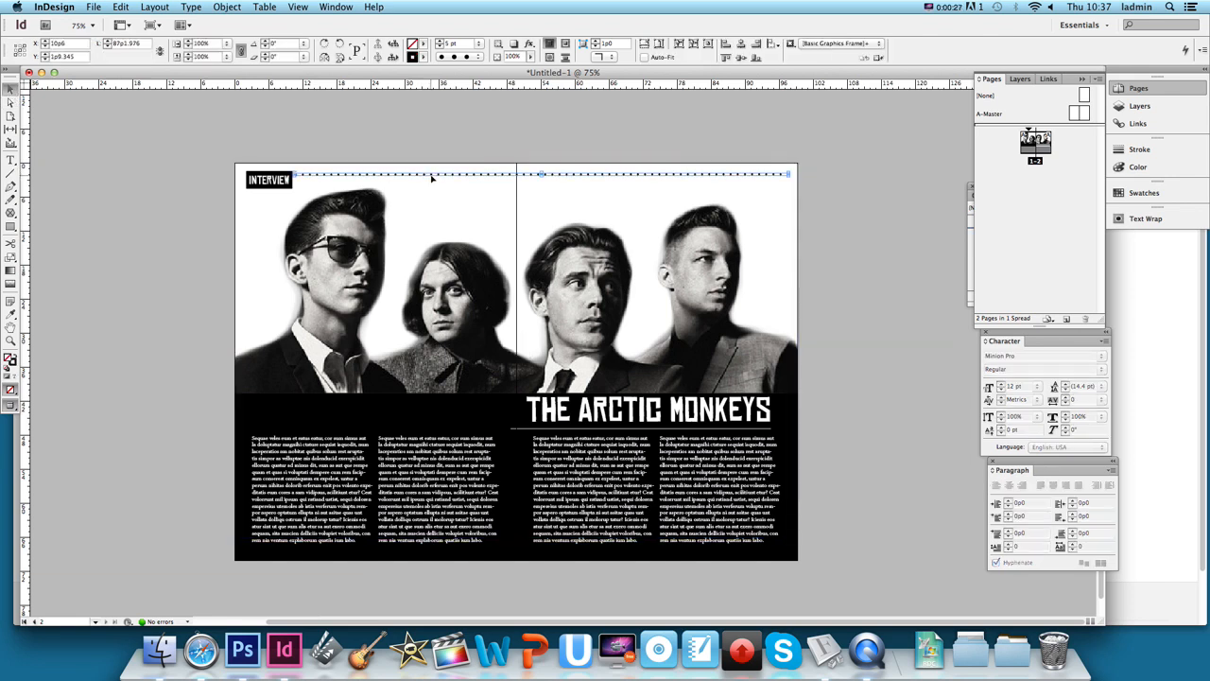
click(477, 59)
click(478, 45)
click(441, 43)
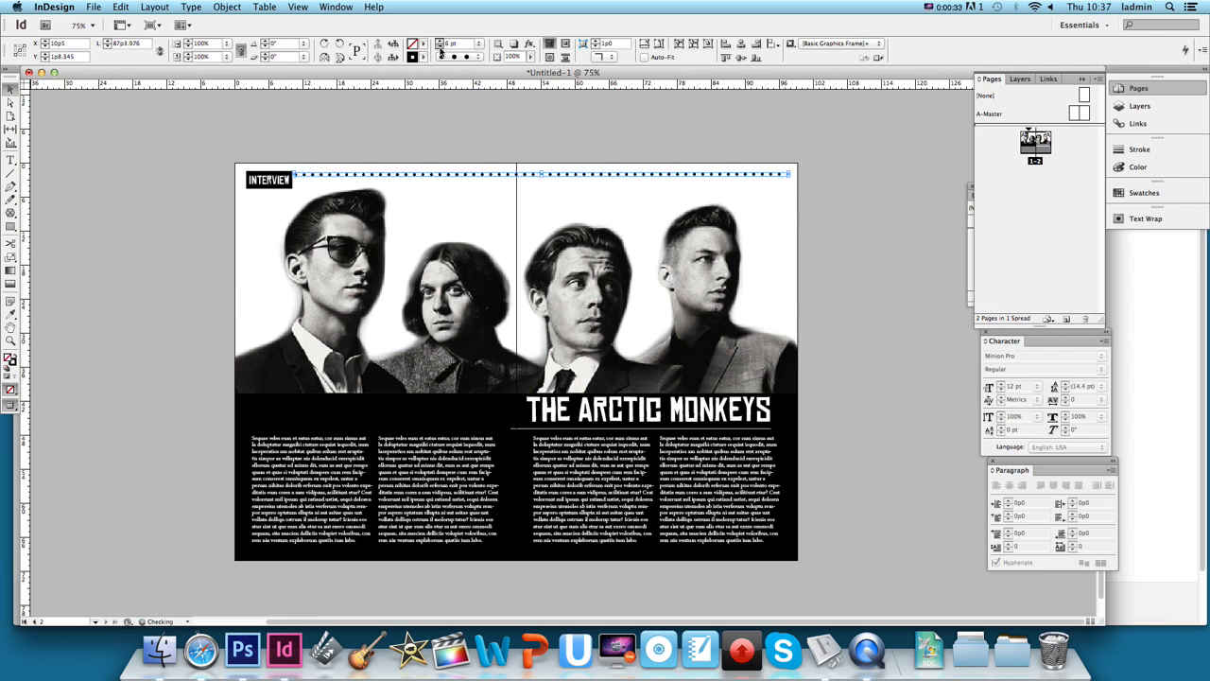
click(440, 47)
Step: Try the Solid, Wavy and Japanese Dots stroke types on the line beside the INTERVIEW label and return it to Dotted
click(459, 59)
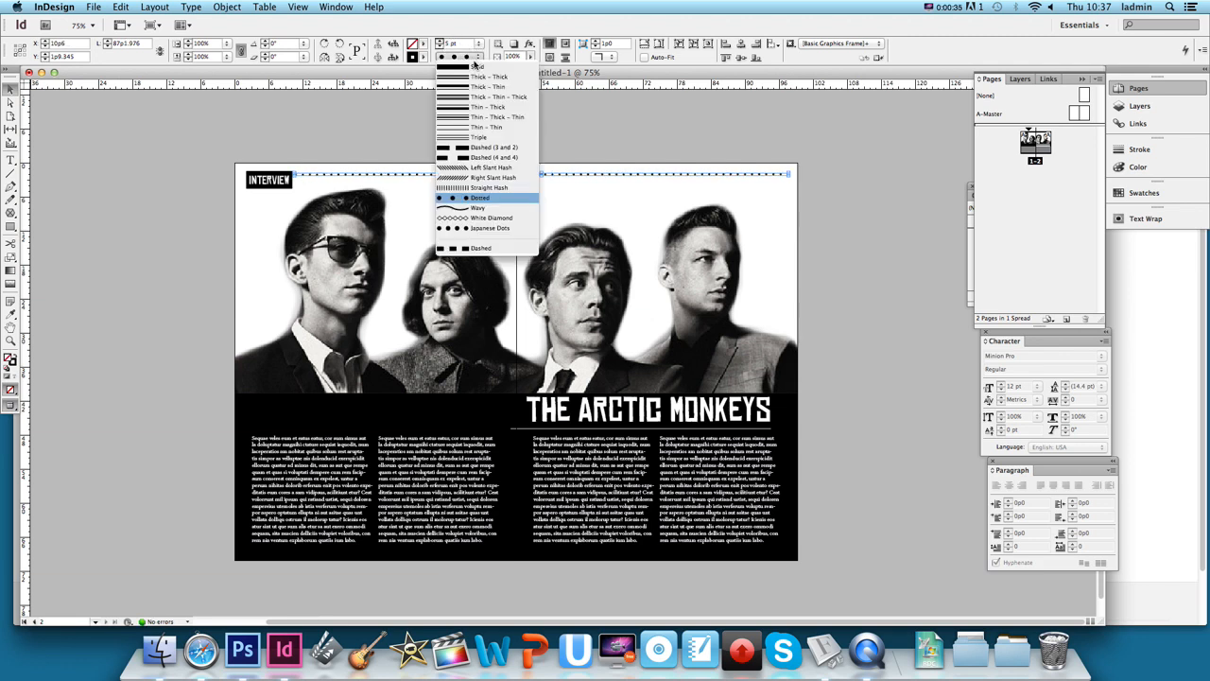
click(473, 66)
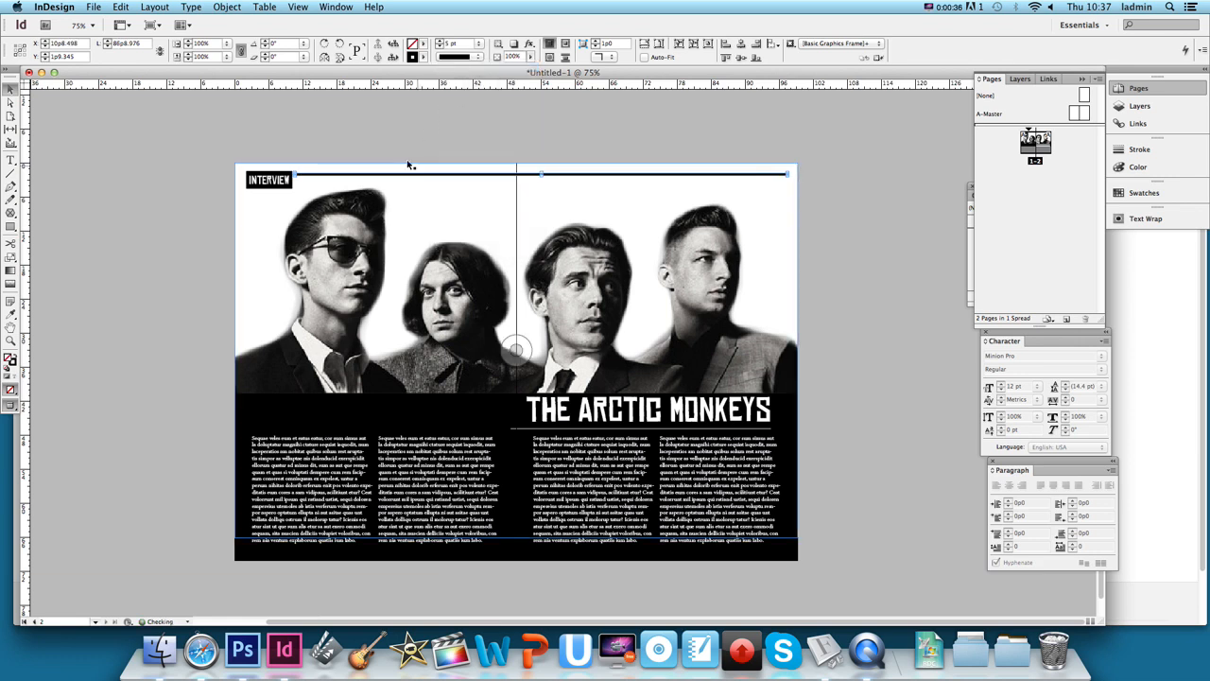
click(468, 59)
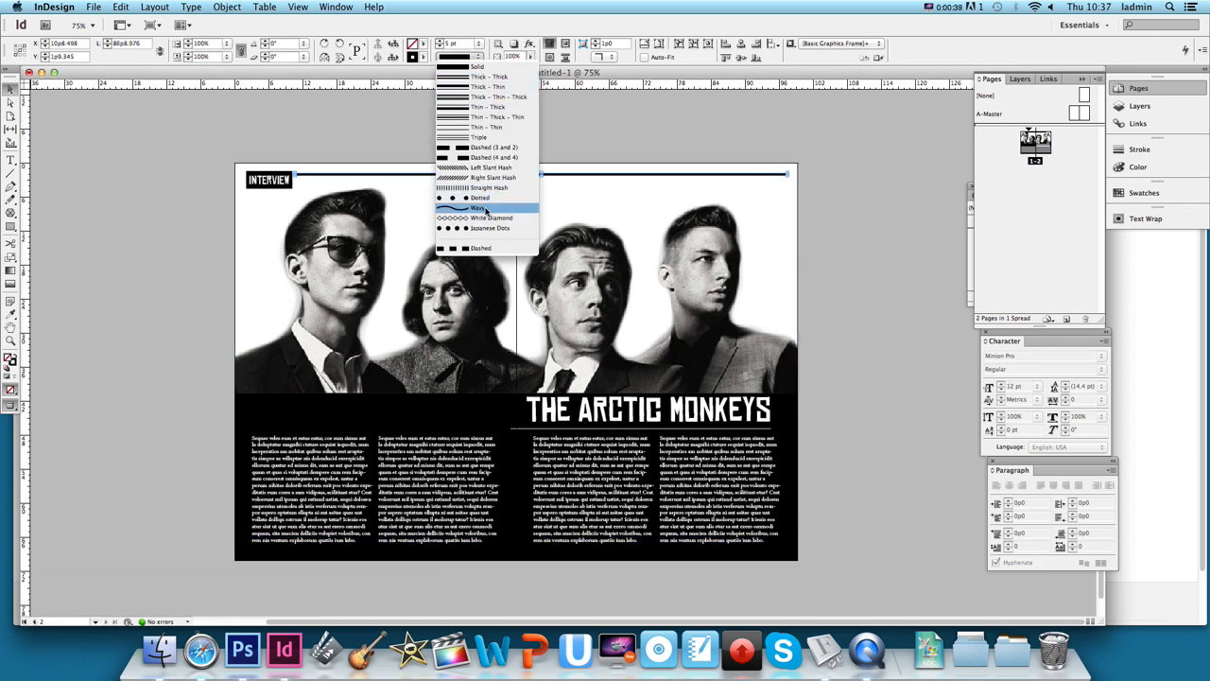
click(484, 208)
click(461, 59)
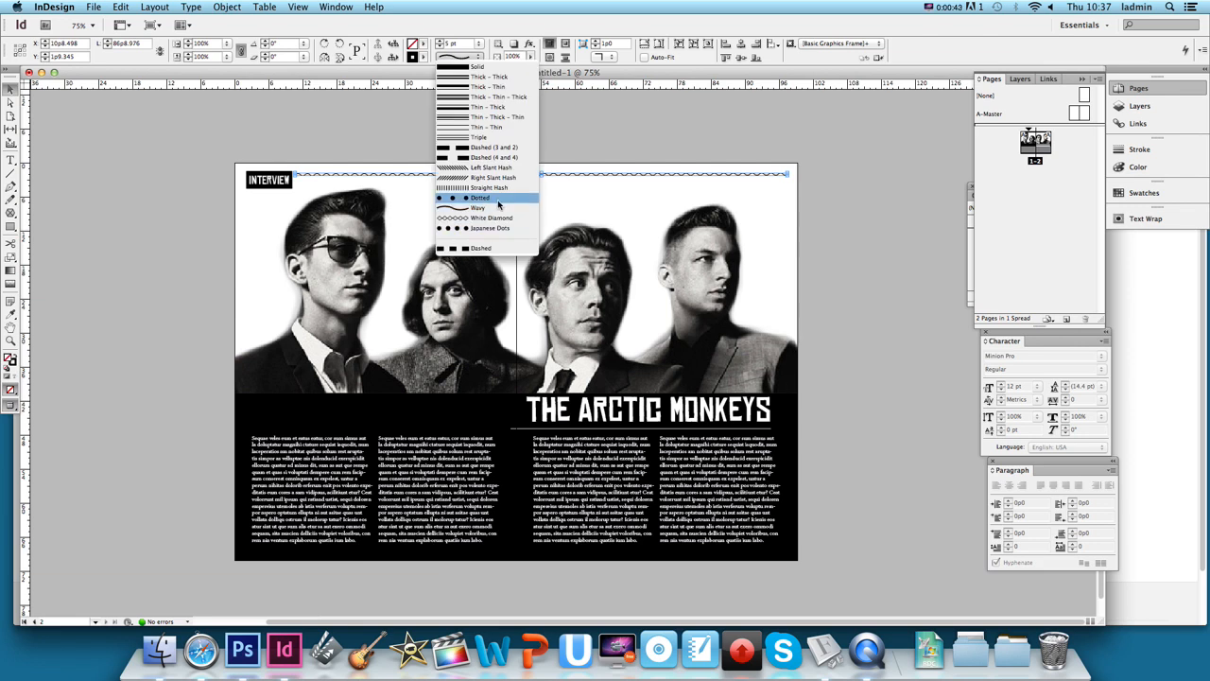
click(516, 229)
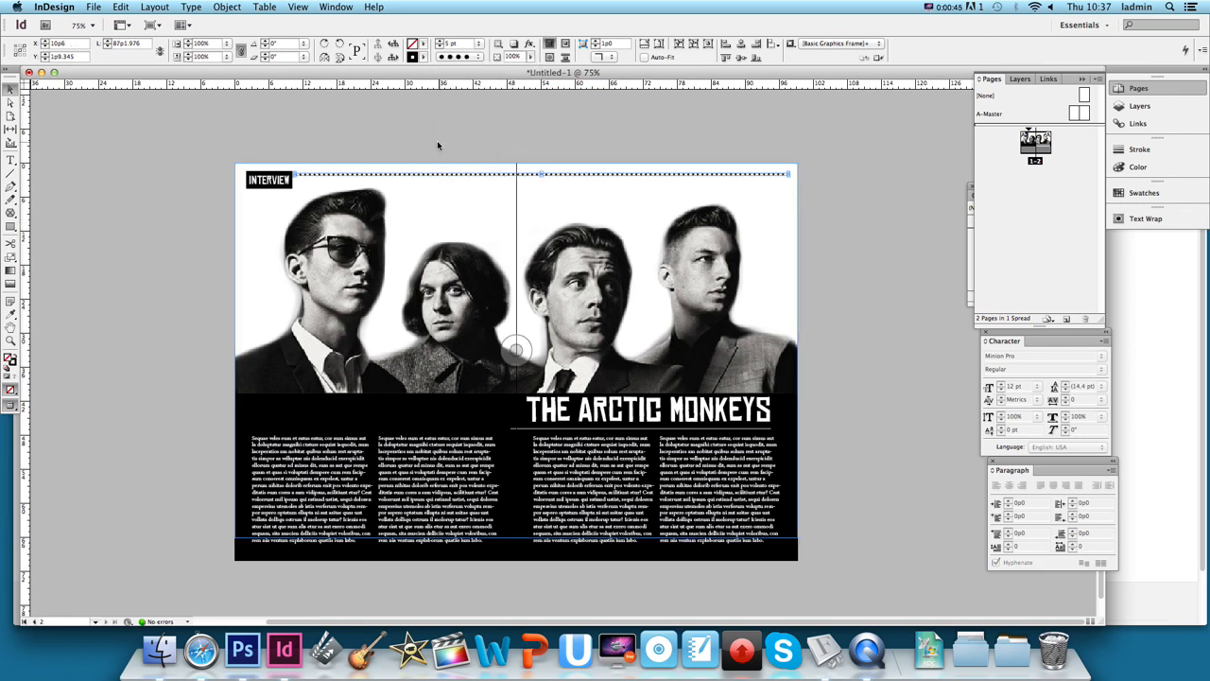
click(468, 58)
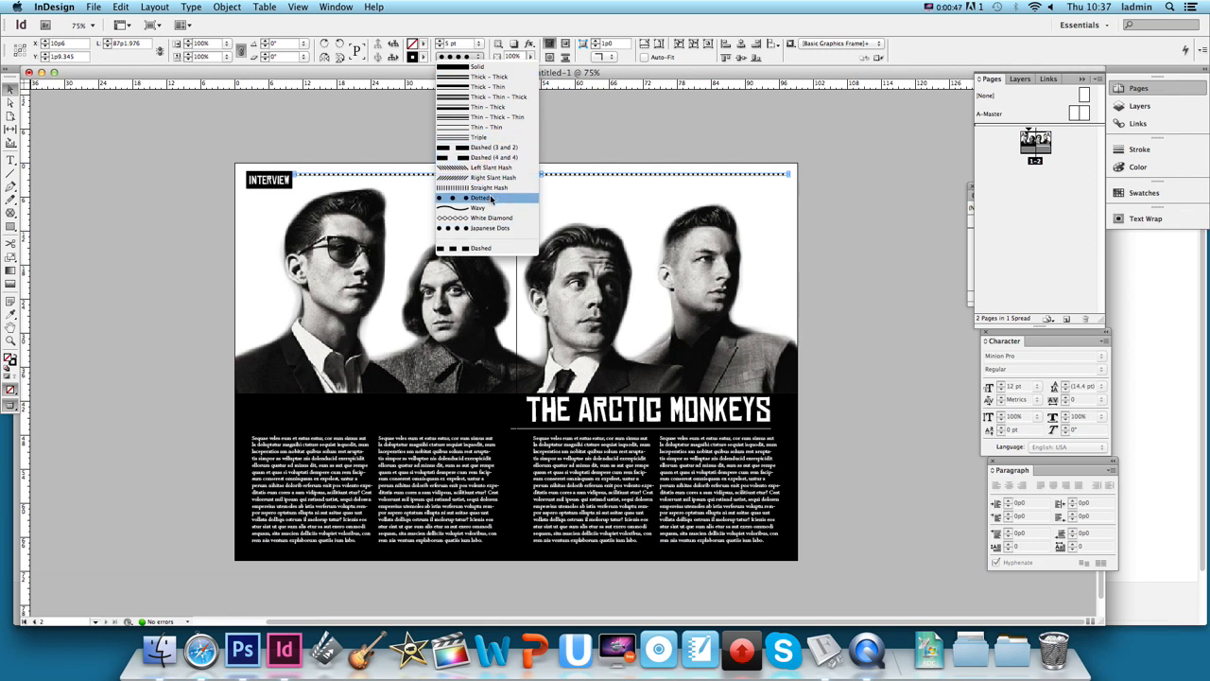
click(491, 199)
click(360, 118)
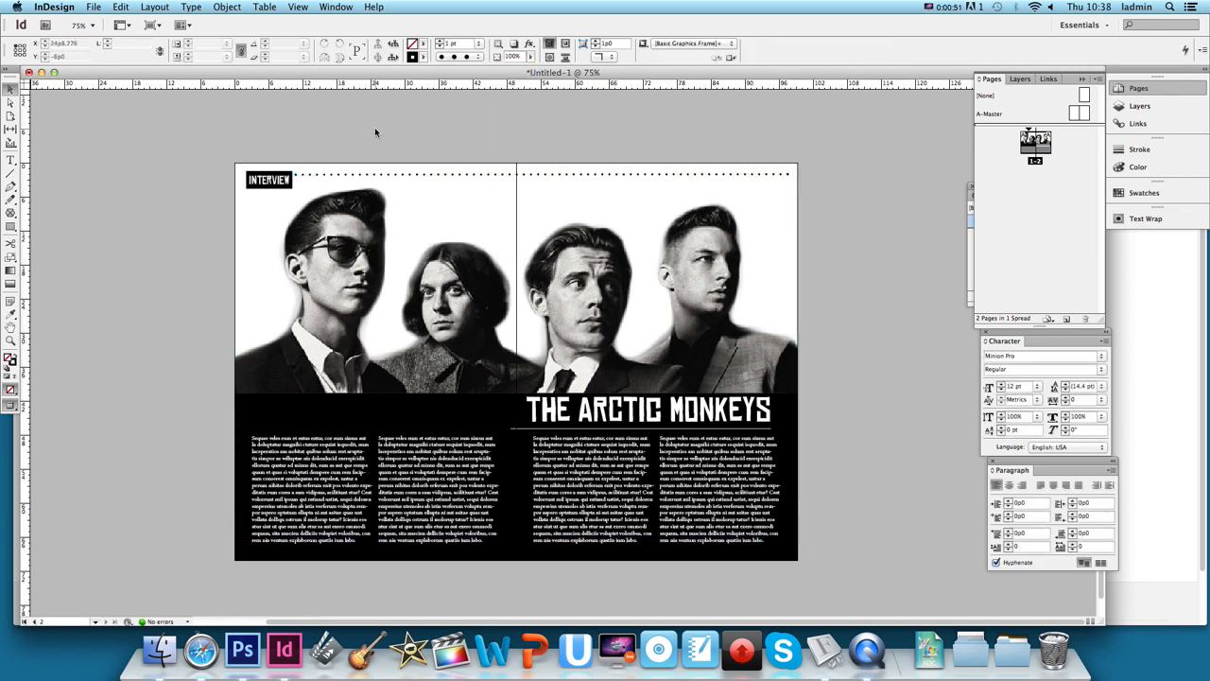
Step: Extend the top edges of the two left-page text columns up to near the top of the black band
click(522, 412)
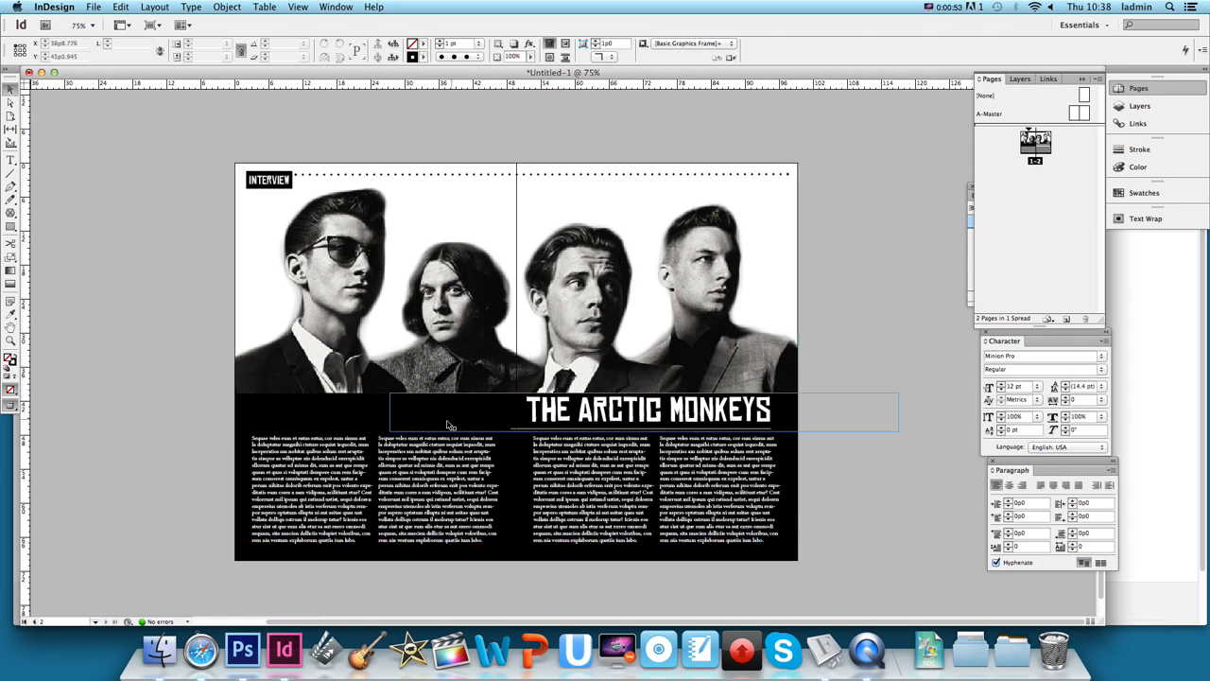
click(341, 452)
drag(340, 452, 340, 422)
click(438, 436)
drag(438, 437, 437, 407)
Step: Fill both left-page text columns with placeholder text
right_click(317, 450)
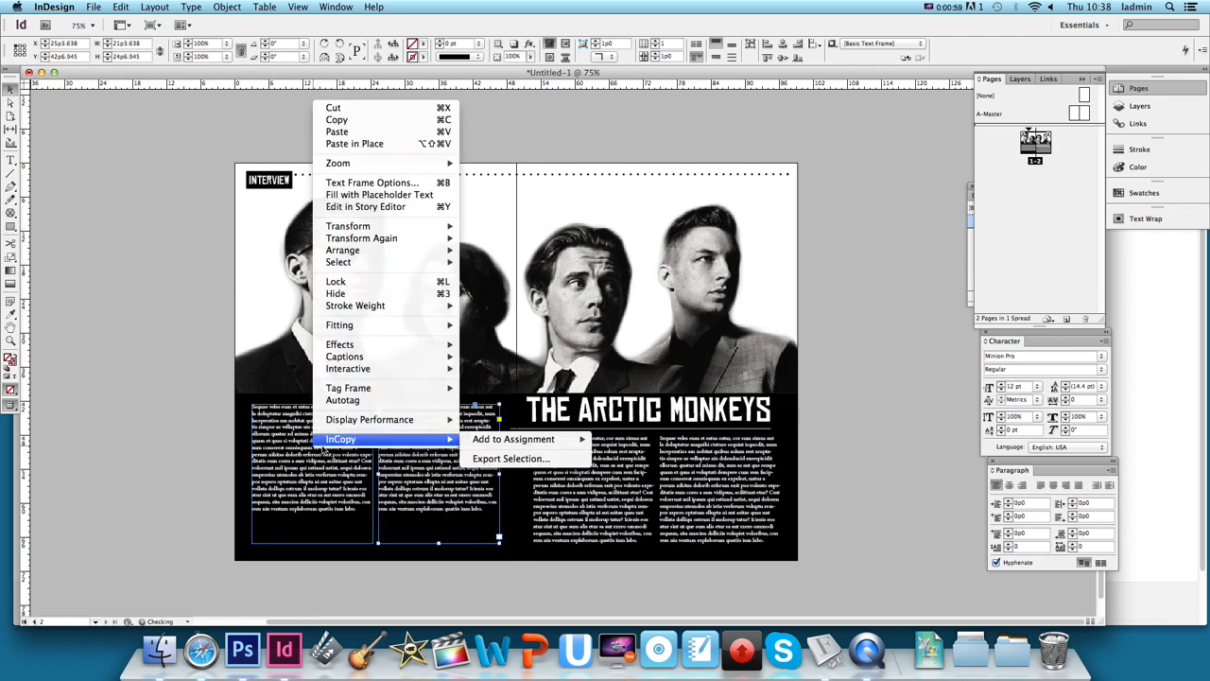
click(378, 195)
click(323, 479)
right_click(317, 480)
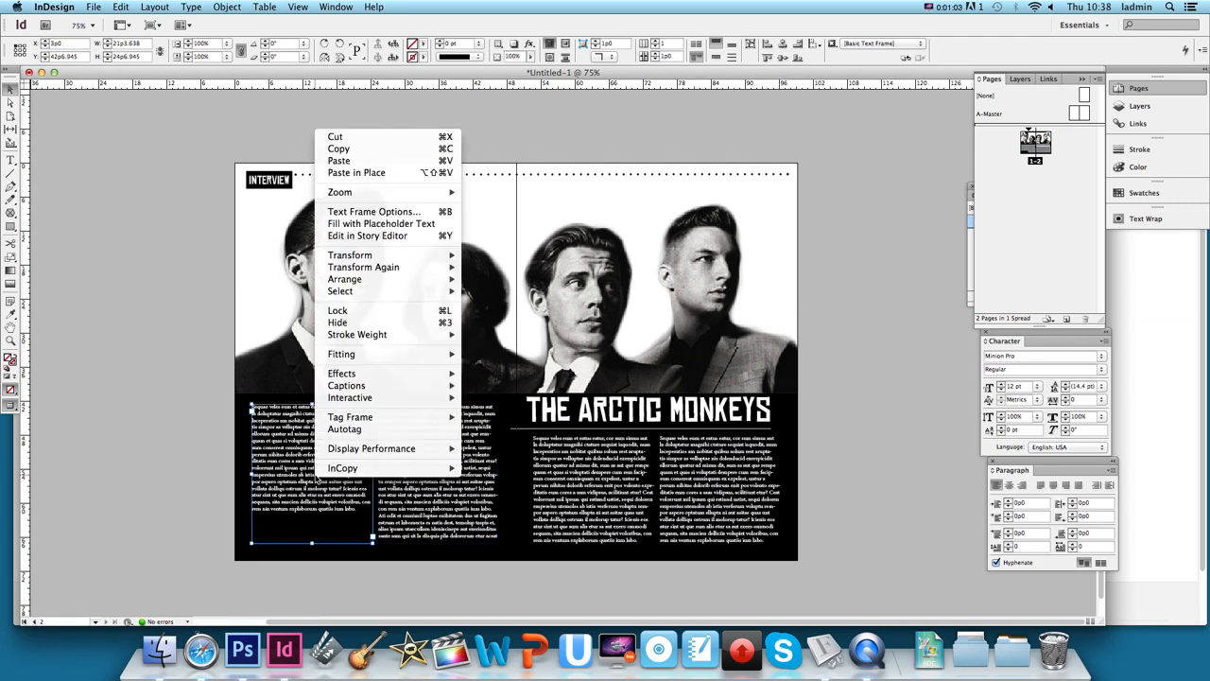
click(364, 225)
Step: Lower the tops of the left-page text columns back to the level of the right-page columns
click(174, 355)
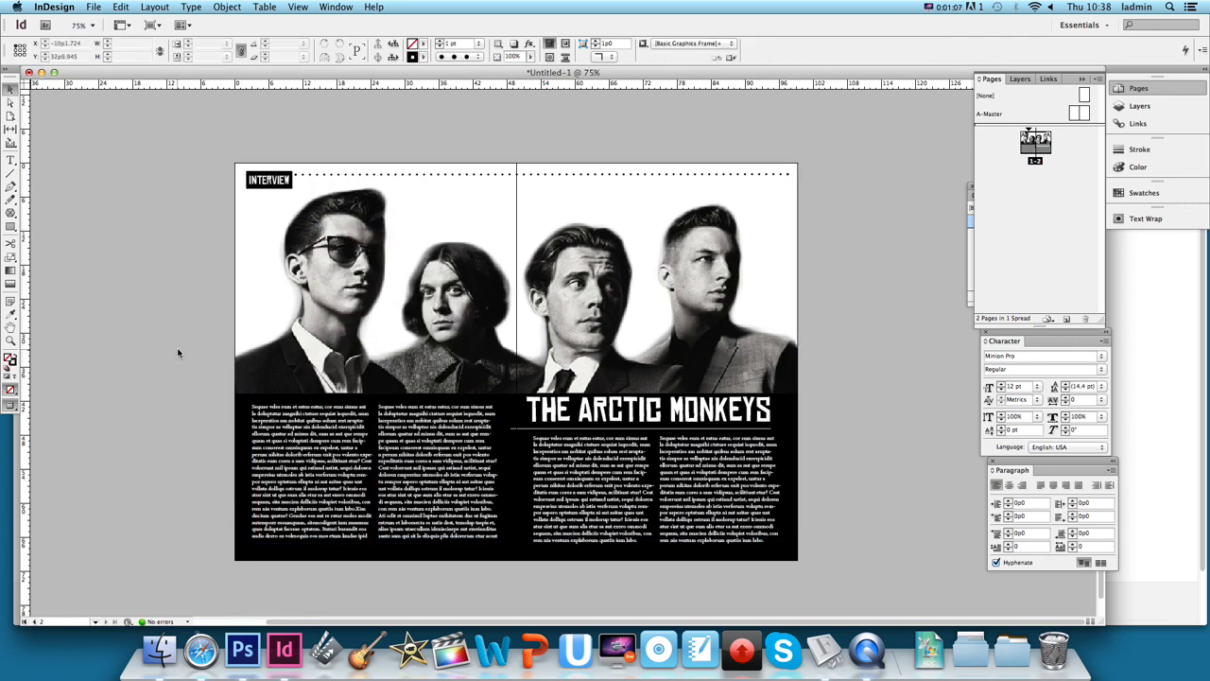
click(326, 458)
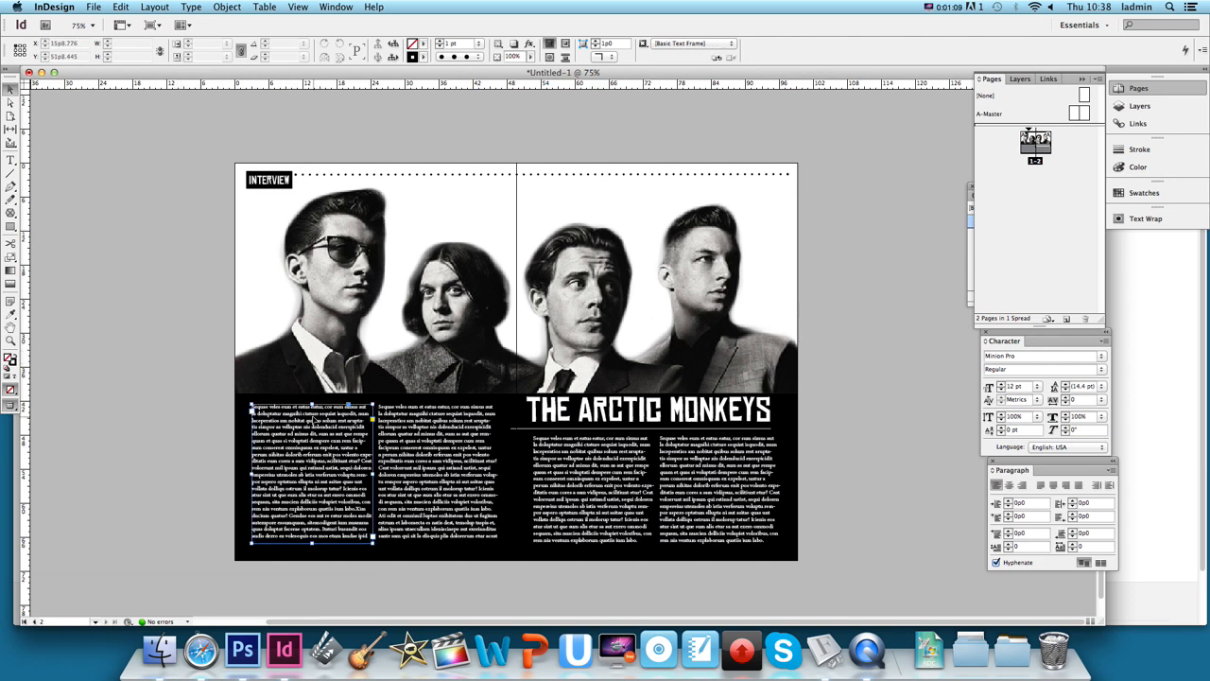
drag(312, 404, 313, 436)
Step: Move the THE ARCTIC MONKEYS headline and its thin underline onto the left page, above the two text columns
drag(590, 414, 300, 419)
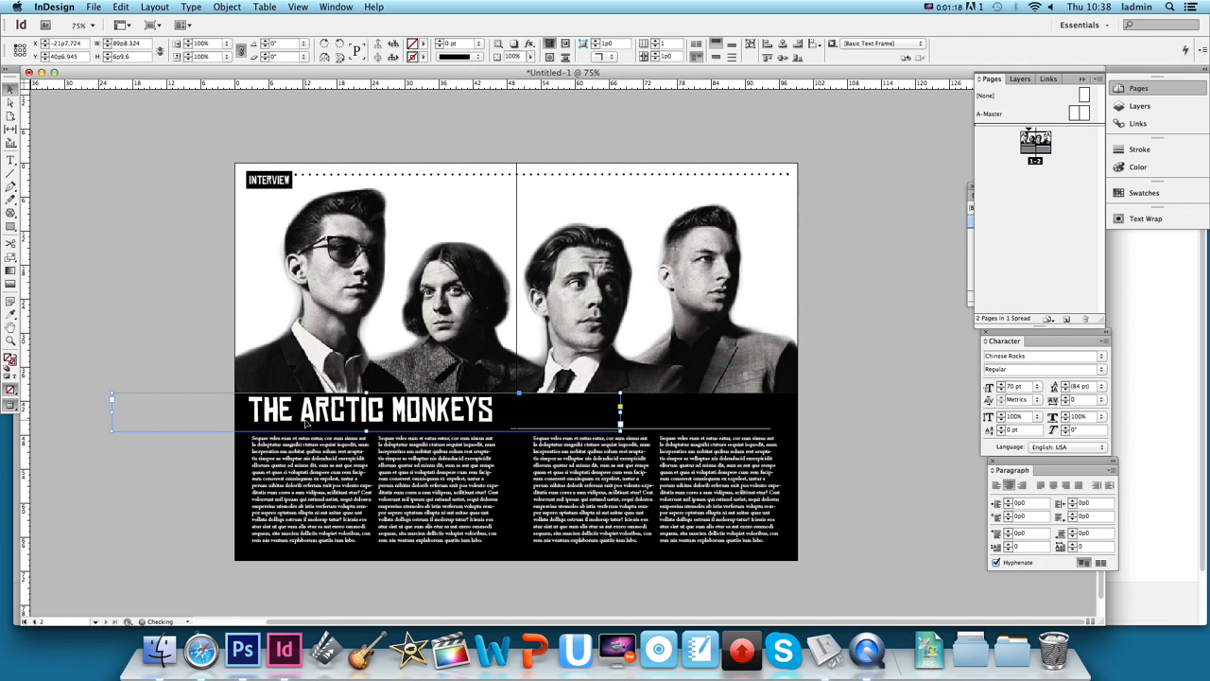
click(688, 429)
drag(688, 430, 435, 431)
Step: Extend the top edges of both right-page text columns up to near the top of the black band
click(588, 452)
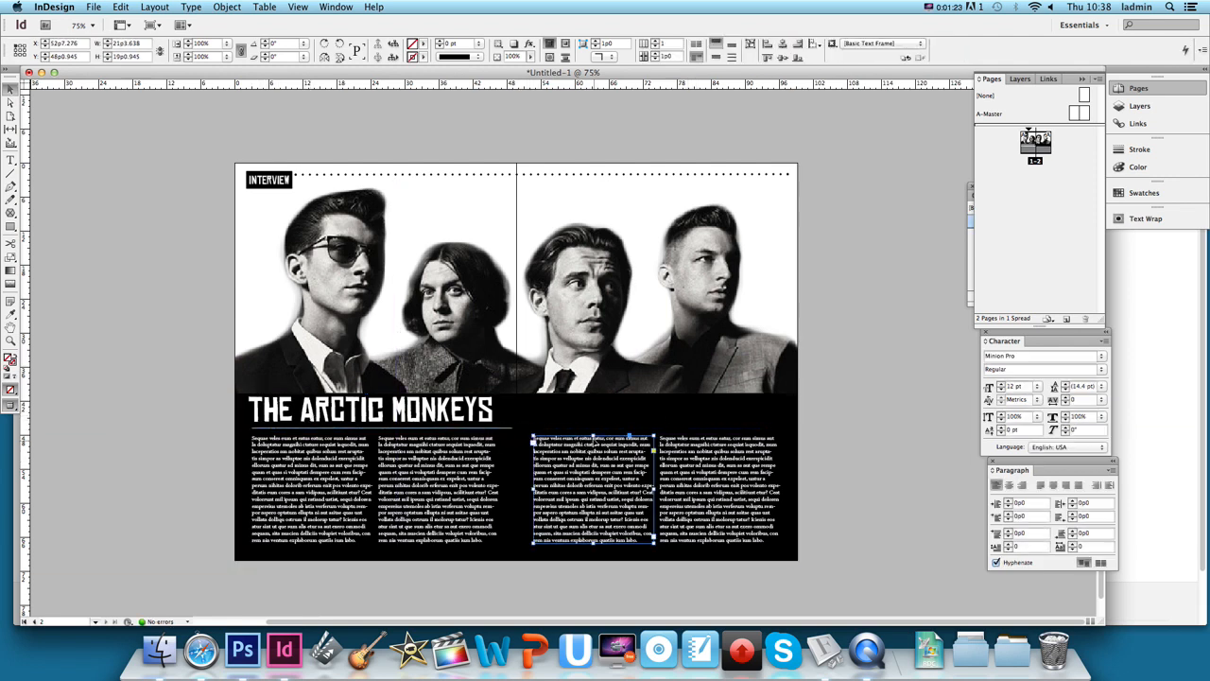
drag(594, 433, 593, 404)
click(713, 448)
drag(721, 435, 720, 404)
Step: Fill the extended right-page text columns with placeholder text
shift+click(610, 444)
right_click(610, 442)
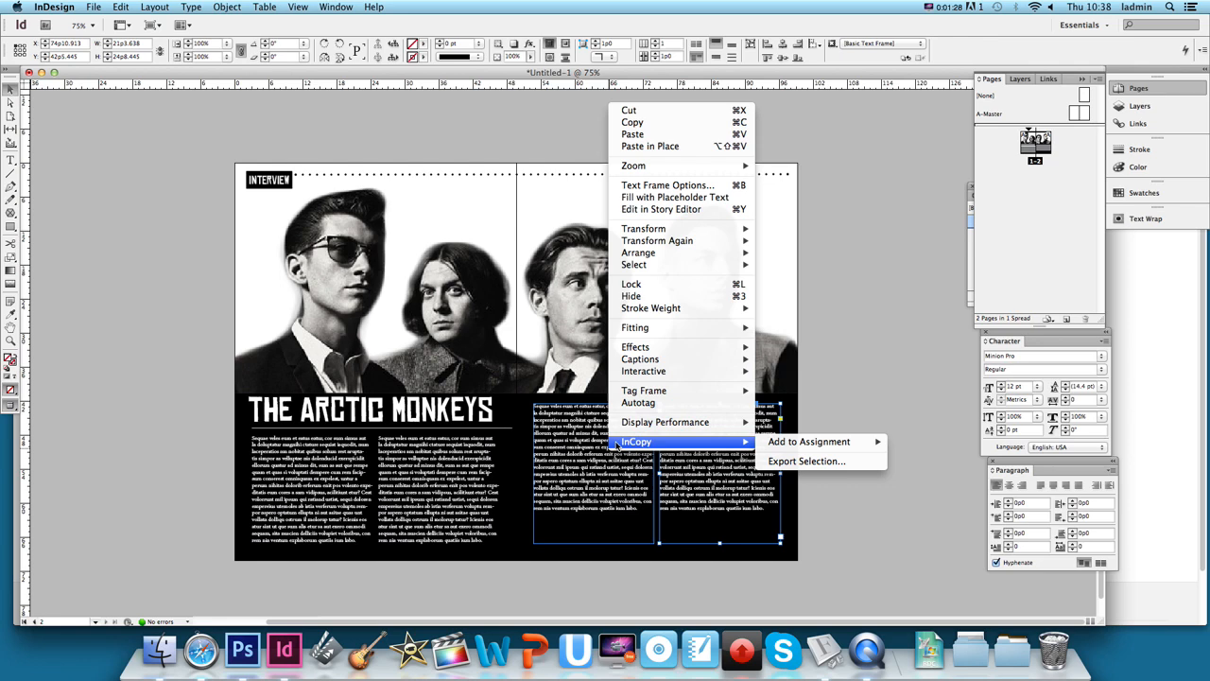
click(716, 200)
click(607, 467)
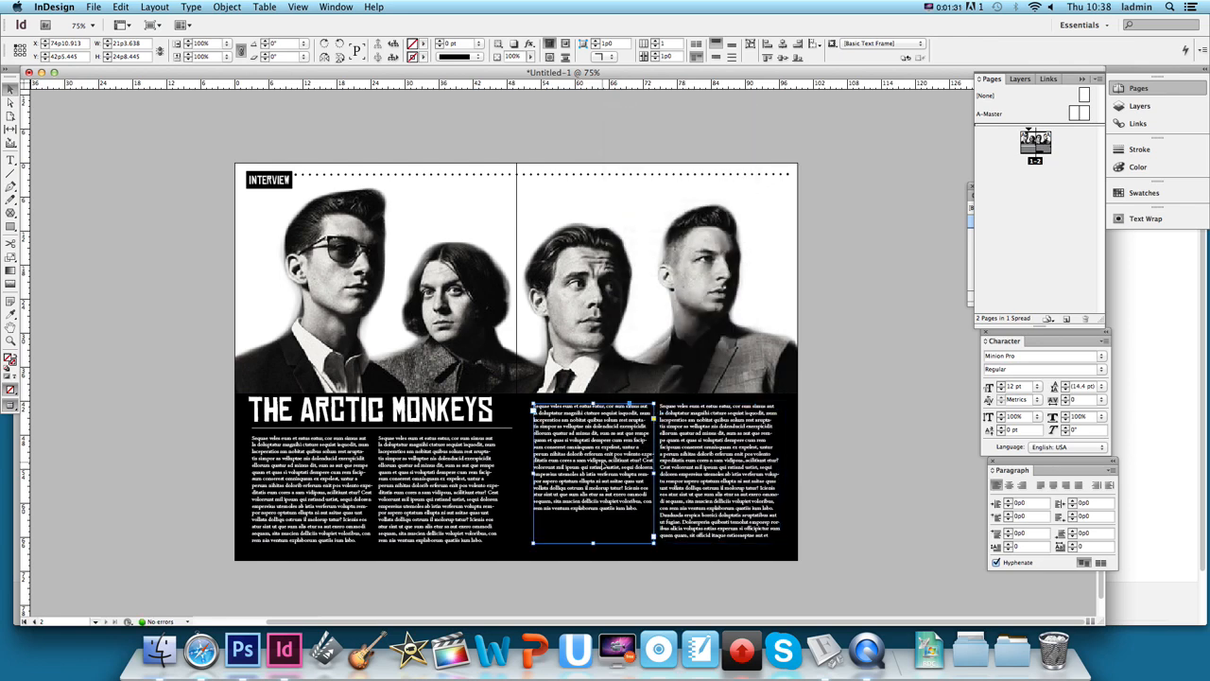
right_click(601, 461)
click(700, 211)
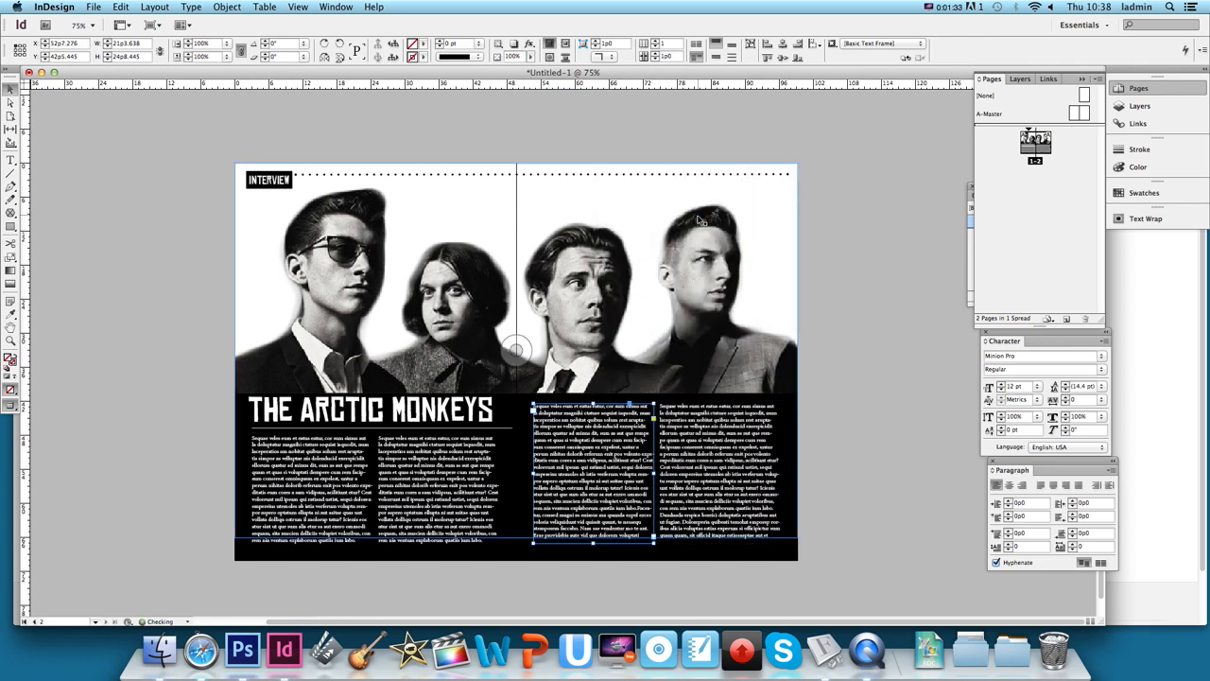
click(872, 396)
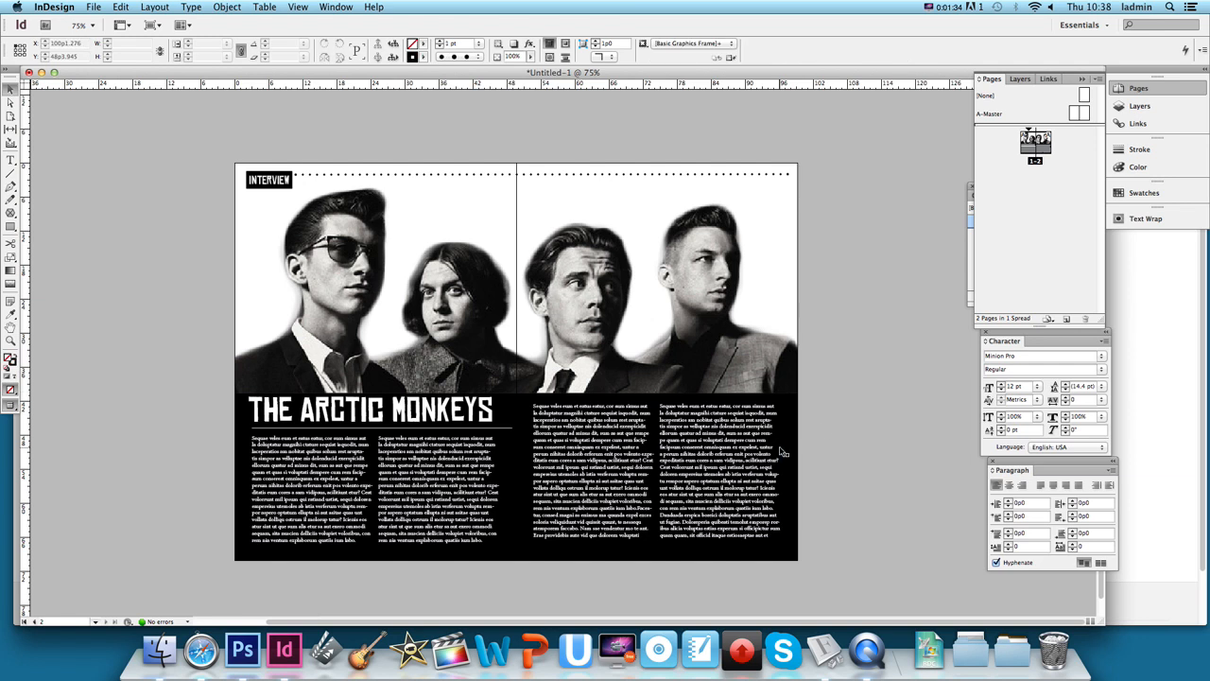
click(607, 491)
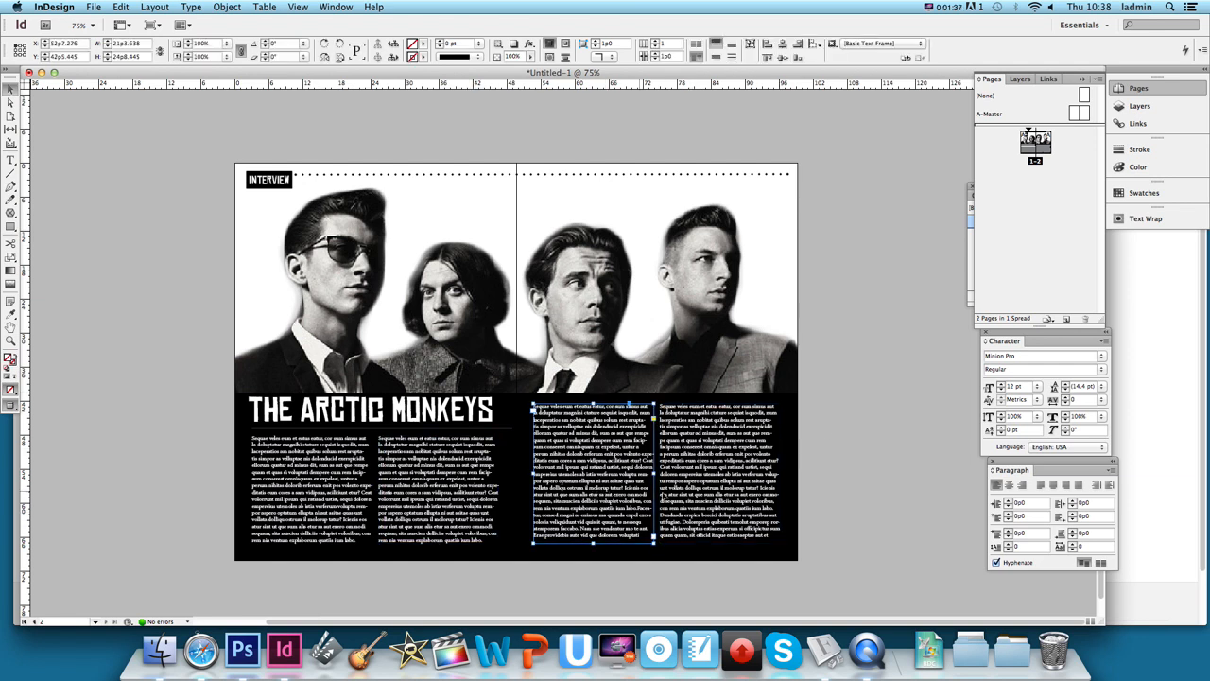
click(732, 494)
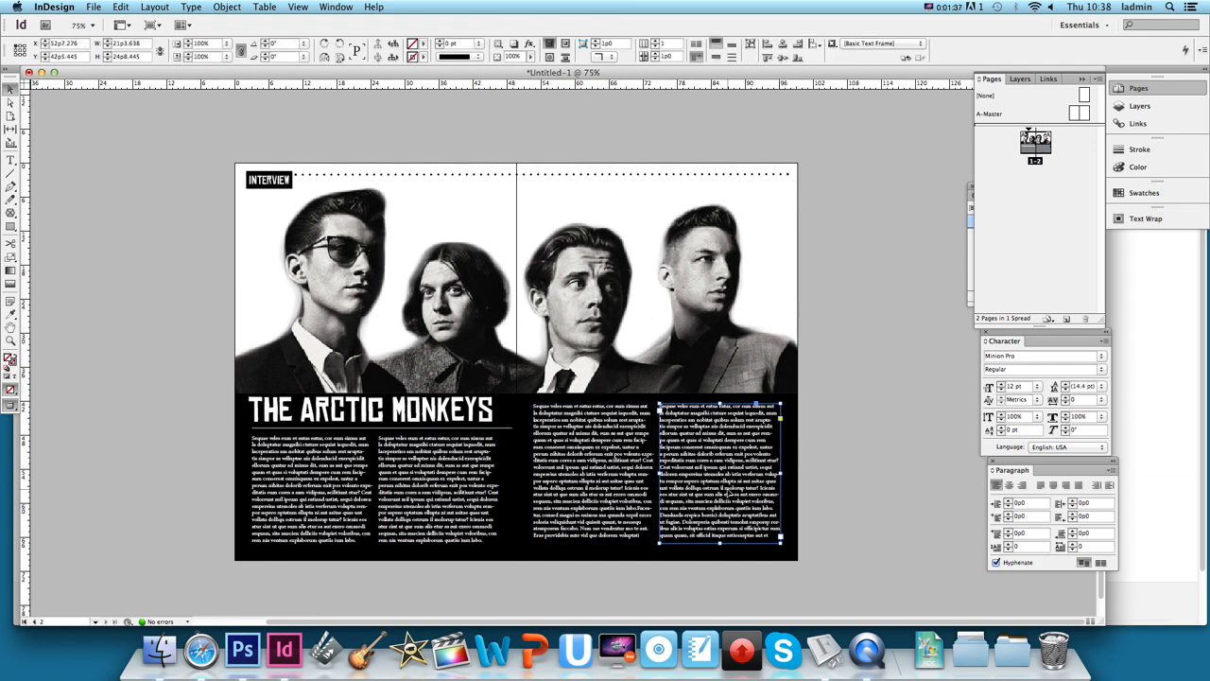
Step: Select the opening letters of the first left-page column and create a new paragraph style
click(9, 159)
click(253, 438)
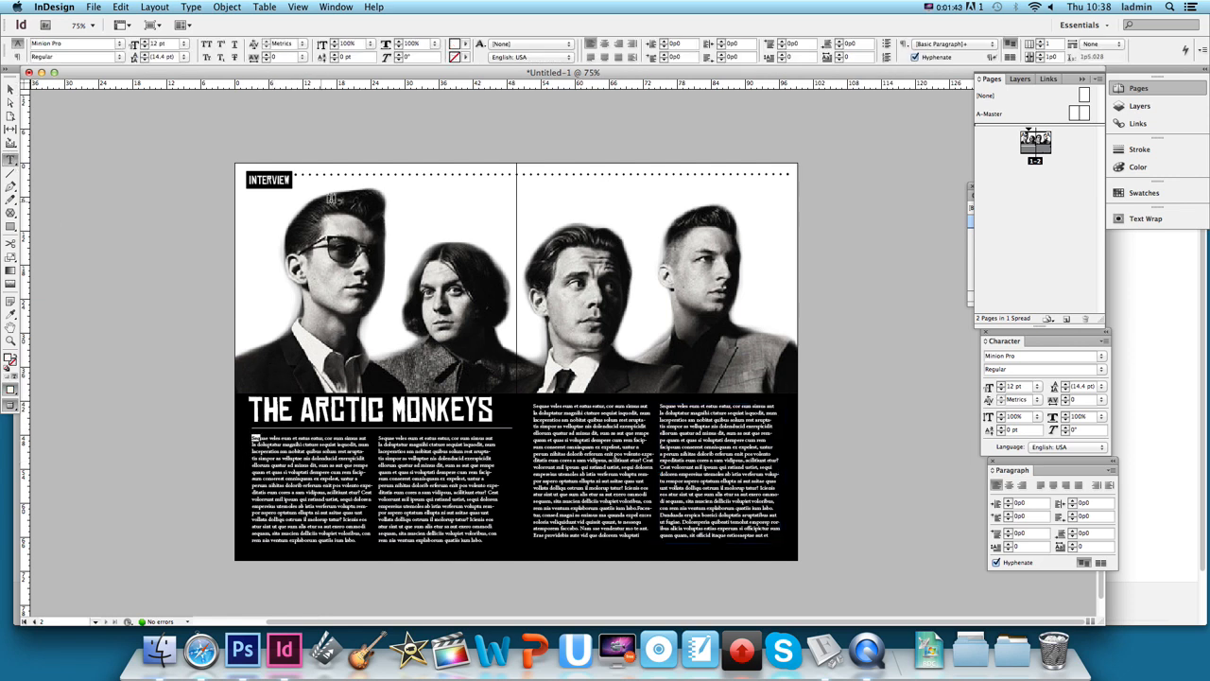
click(192, 6)
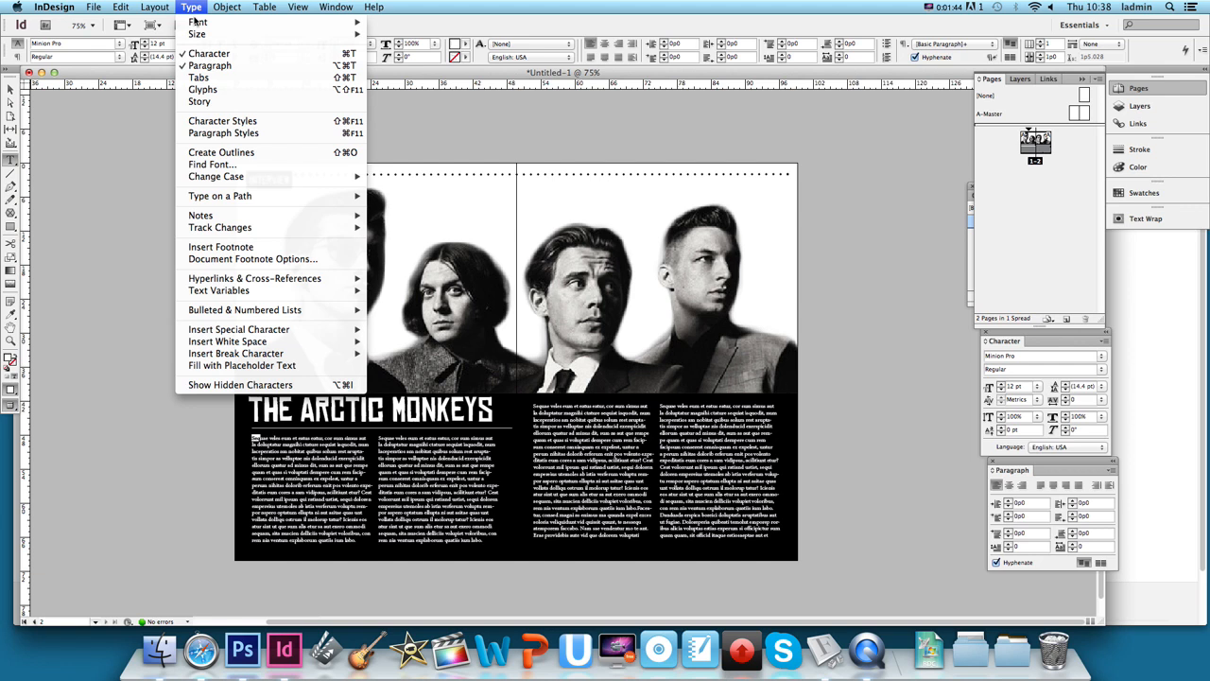
click(291, 134)
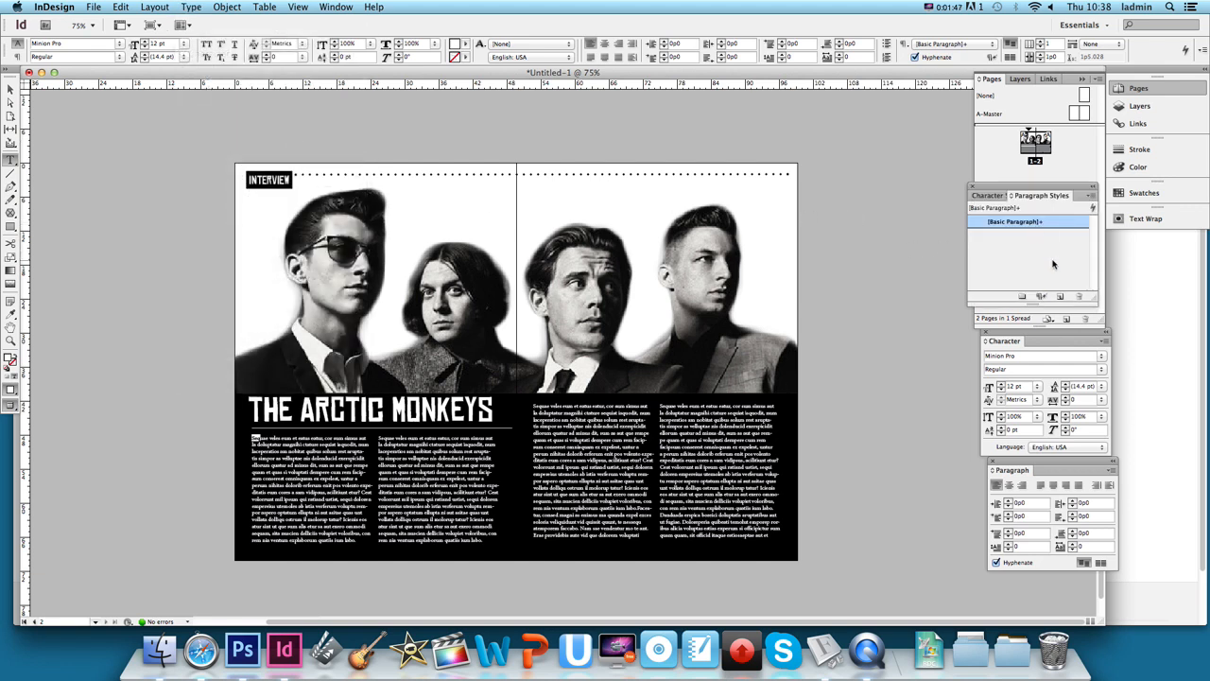
click(1059, 296)
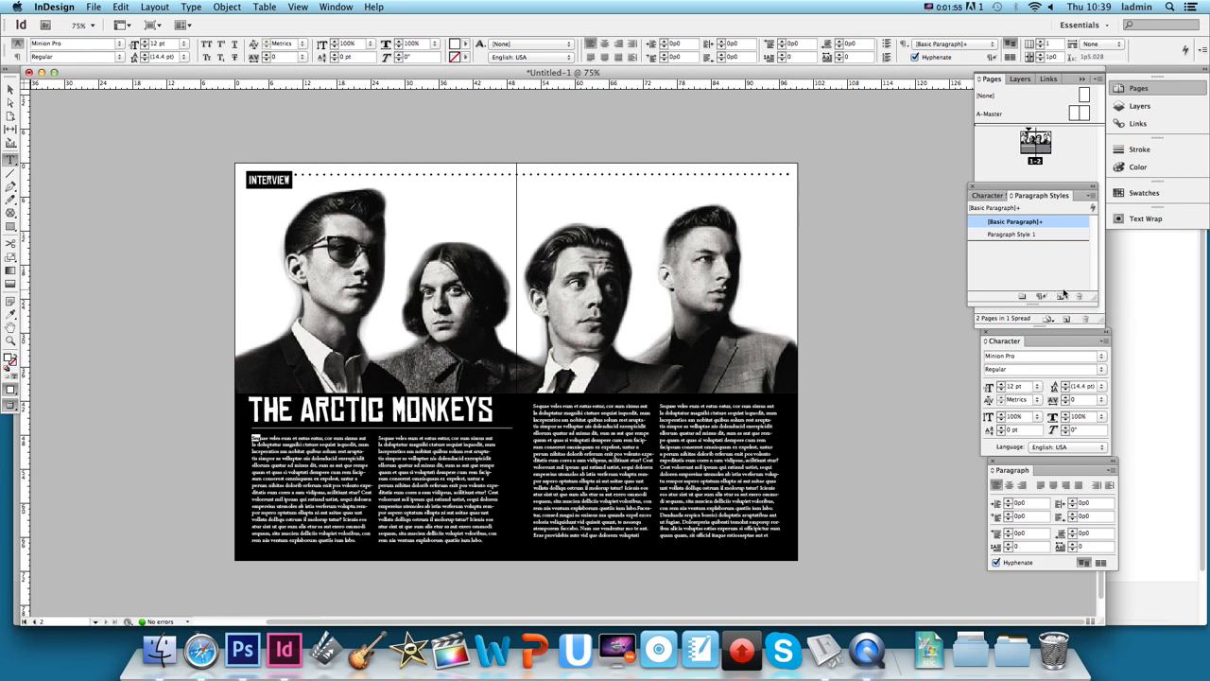
Step: Apply Paragraph Style 1 to the first column and give the style a drop cap 4 lines high, with the preview on
click(1040, 237)
click(1052, 240)
double_click(1052, 240)
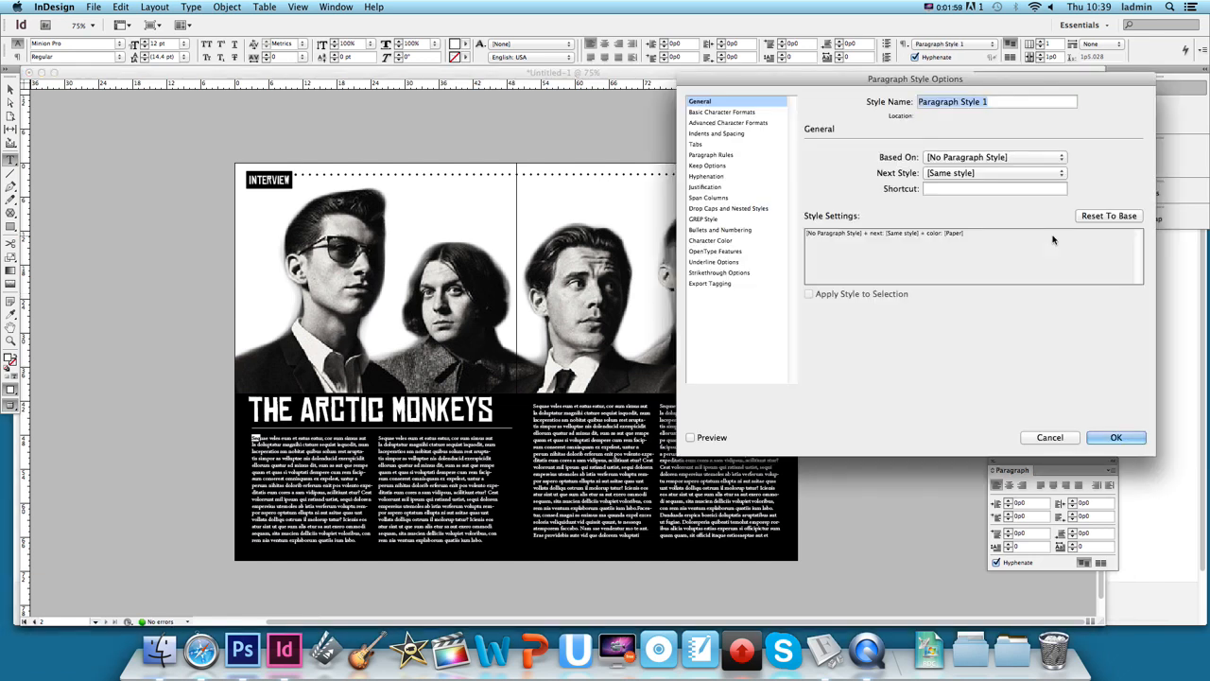
click(743, 209)
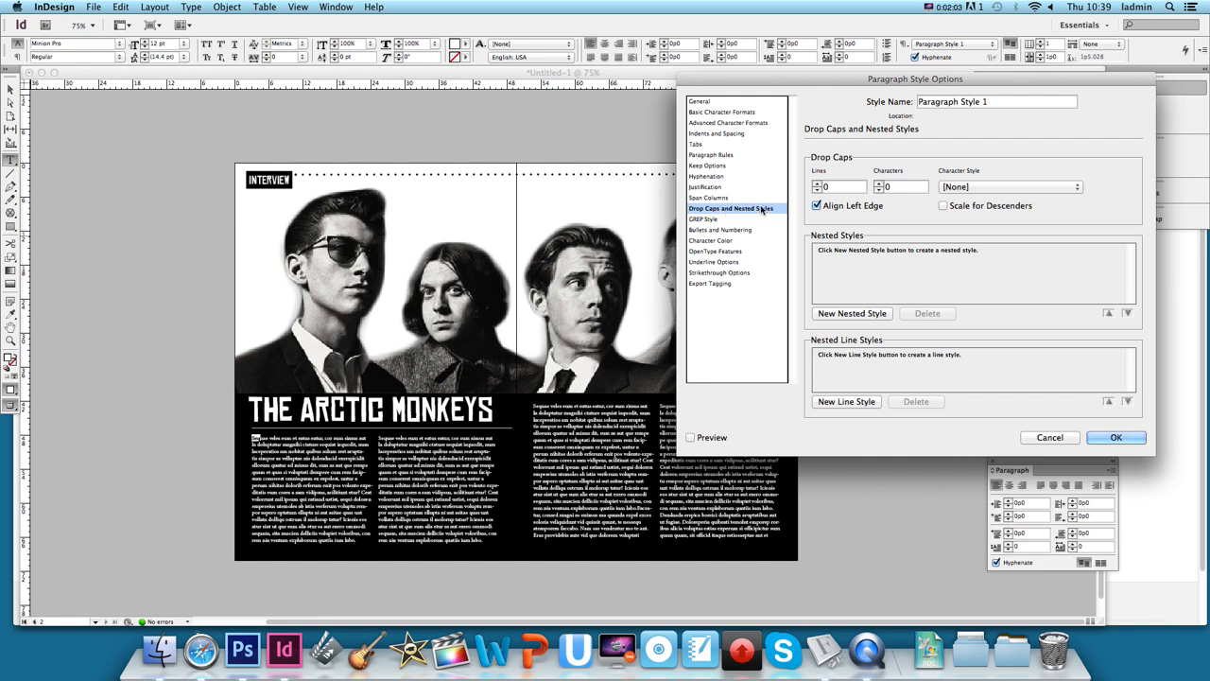
click(690, 438)
click(817, 185)
click(817, 184)
click(818, 185)
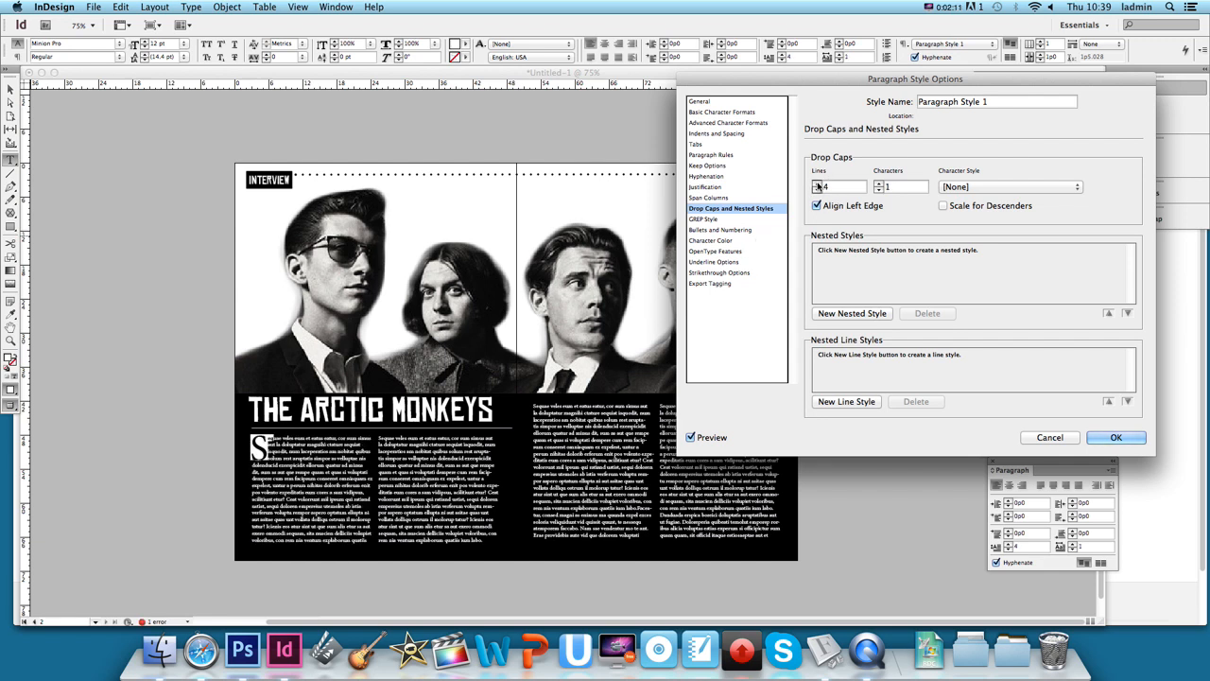
Step: Try a two-character drop cap, return it to one character and accept the paragraph style options
click(879, 183)
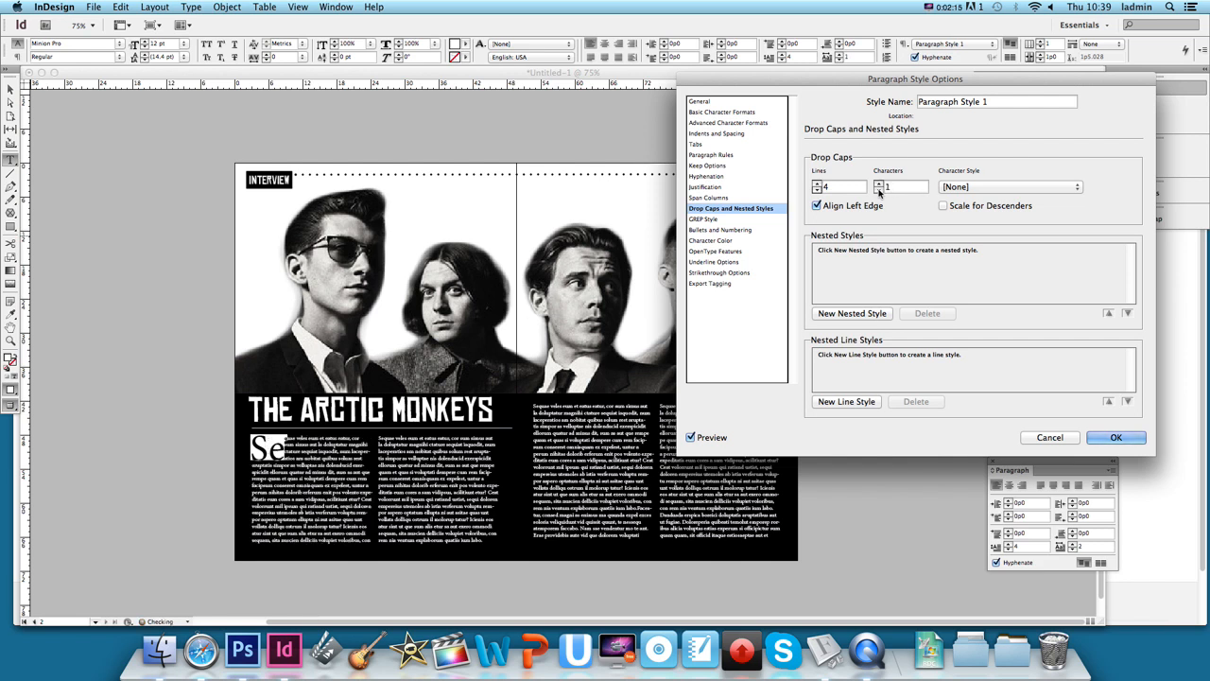
click(879, 190)
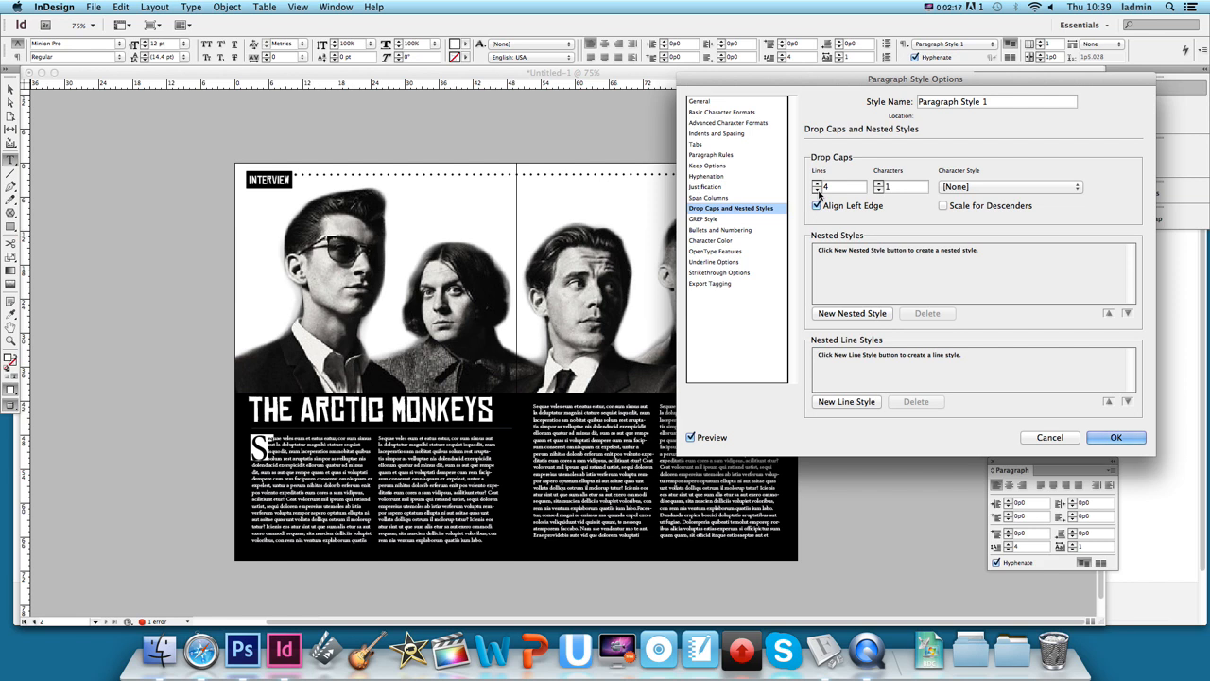
click(1111, 436)
click(358, 459)
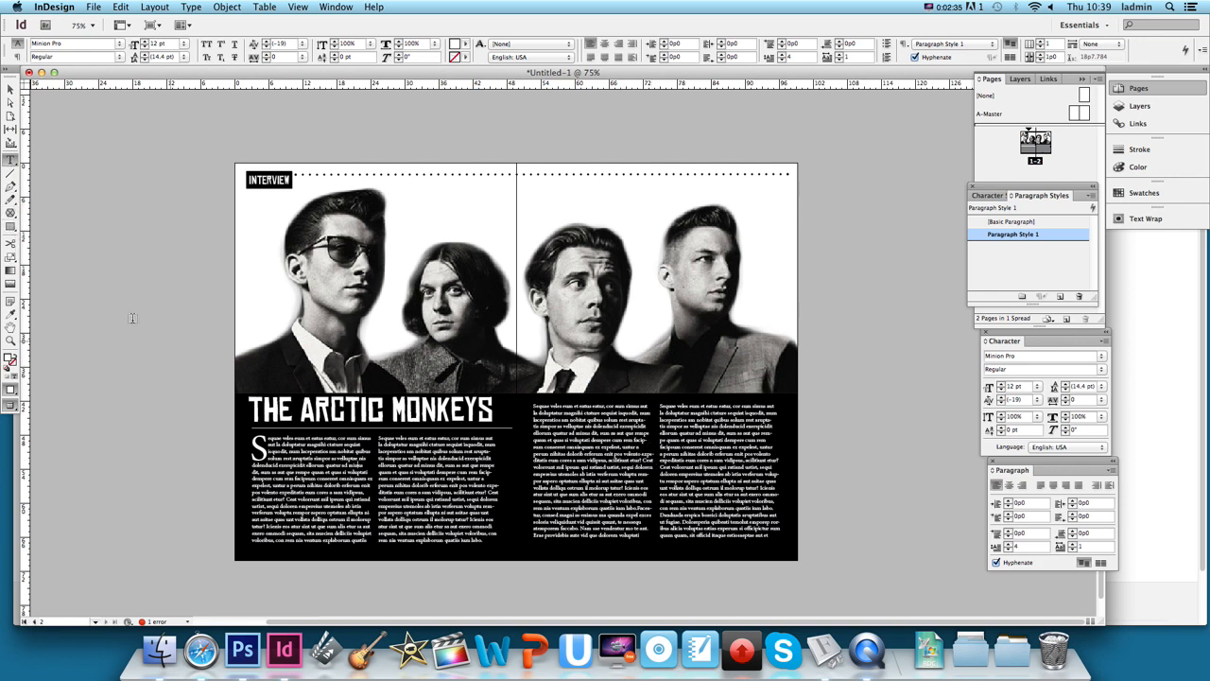
Step: Draw a new text frame from the page fold across the first right-page text column
click(10, 89)
click(6, 158)
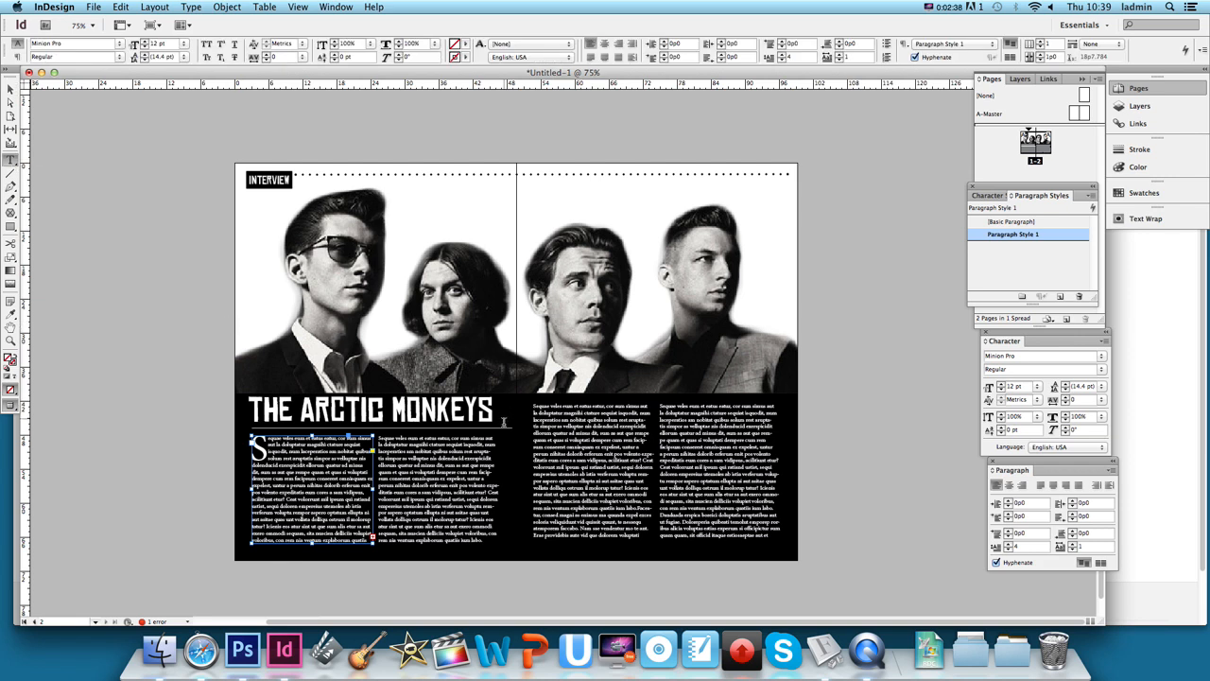
drag(508, 452, 650, 488)
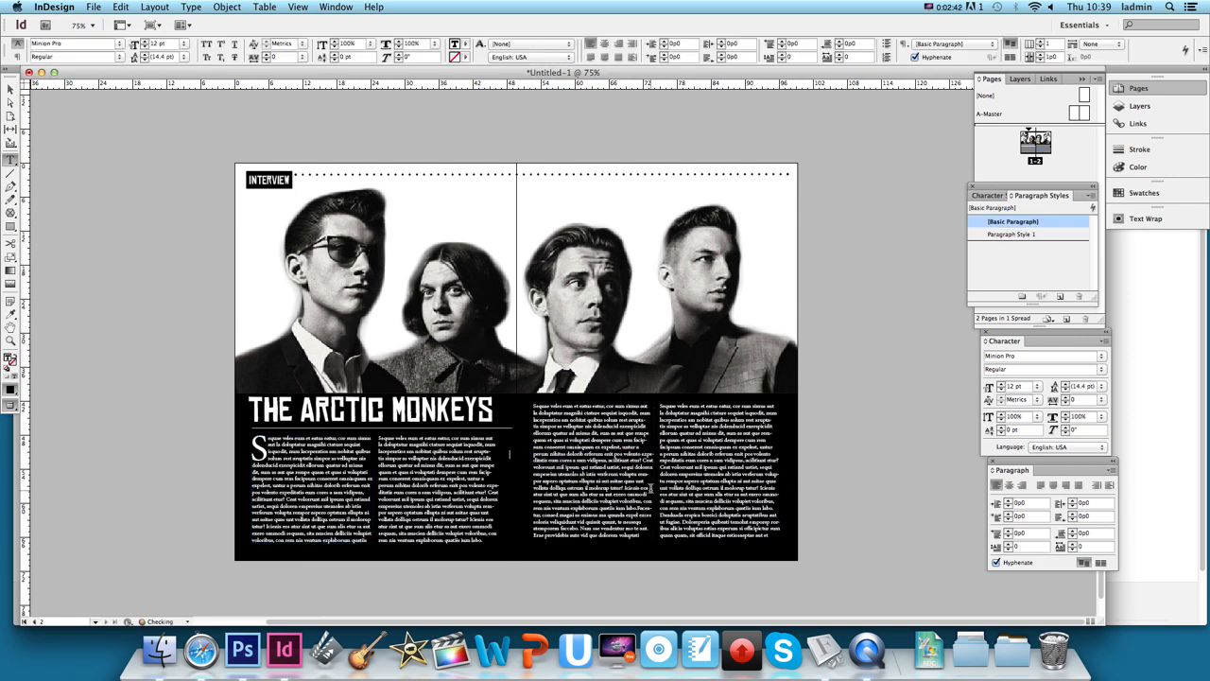
Step: Enter the line "This is an example quote" in the new frame, centred, in Chinese Rocks at 18 pt
click(605, 44)
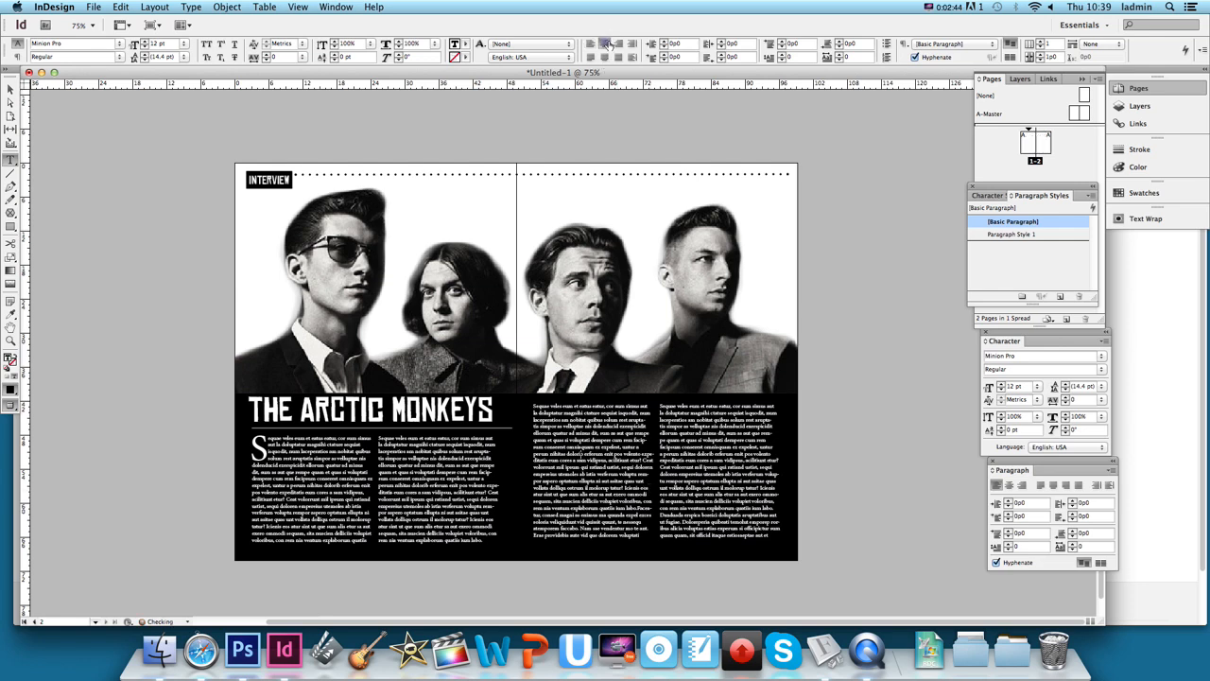
click(121, 43)
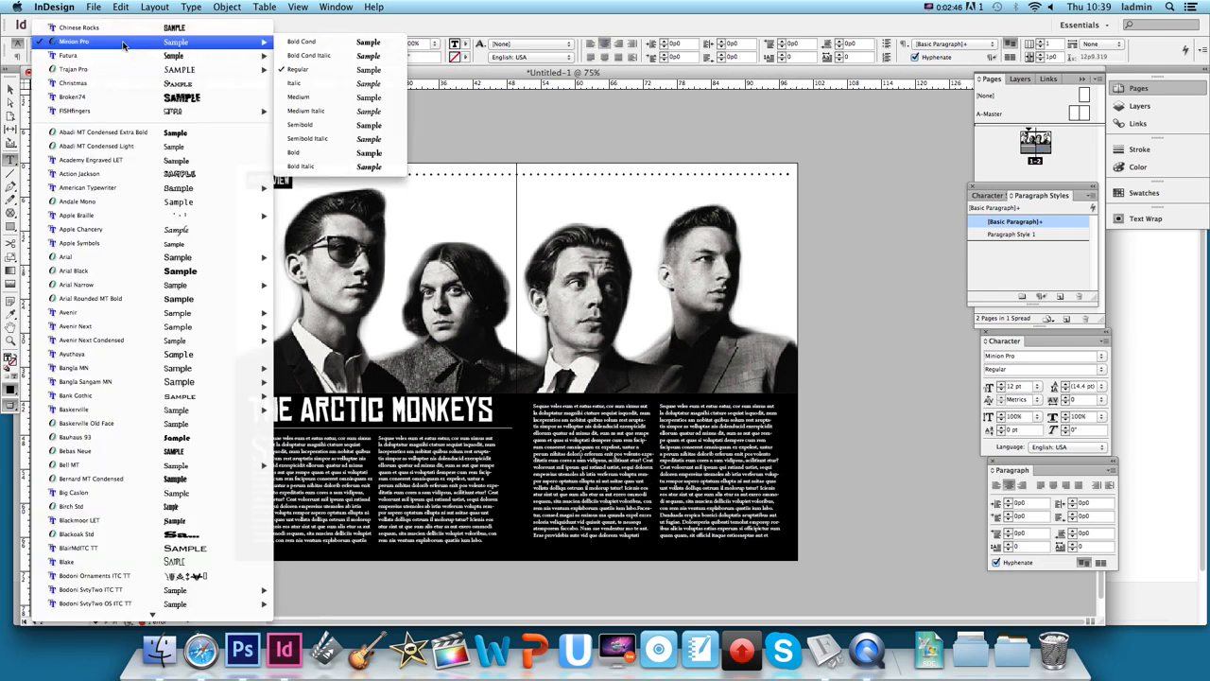
click(121, 29)
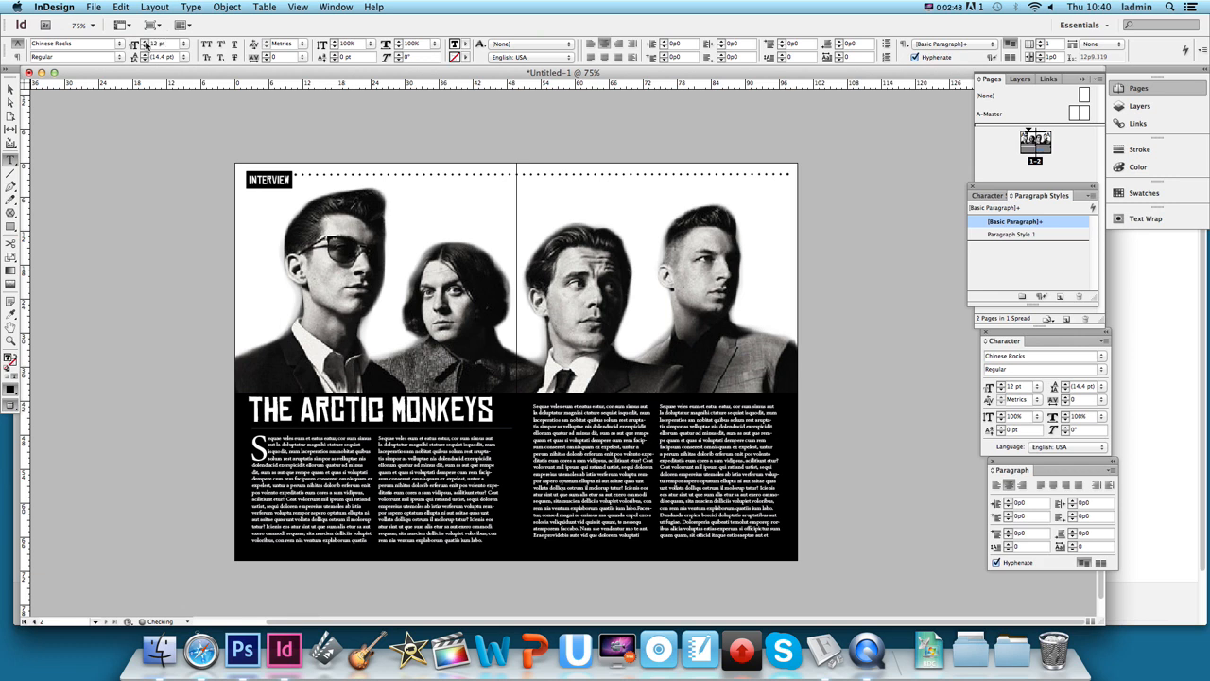
click(145, 41)
click(145, 41)
click(144, 42)
click(144, 42)
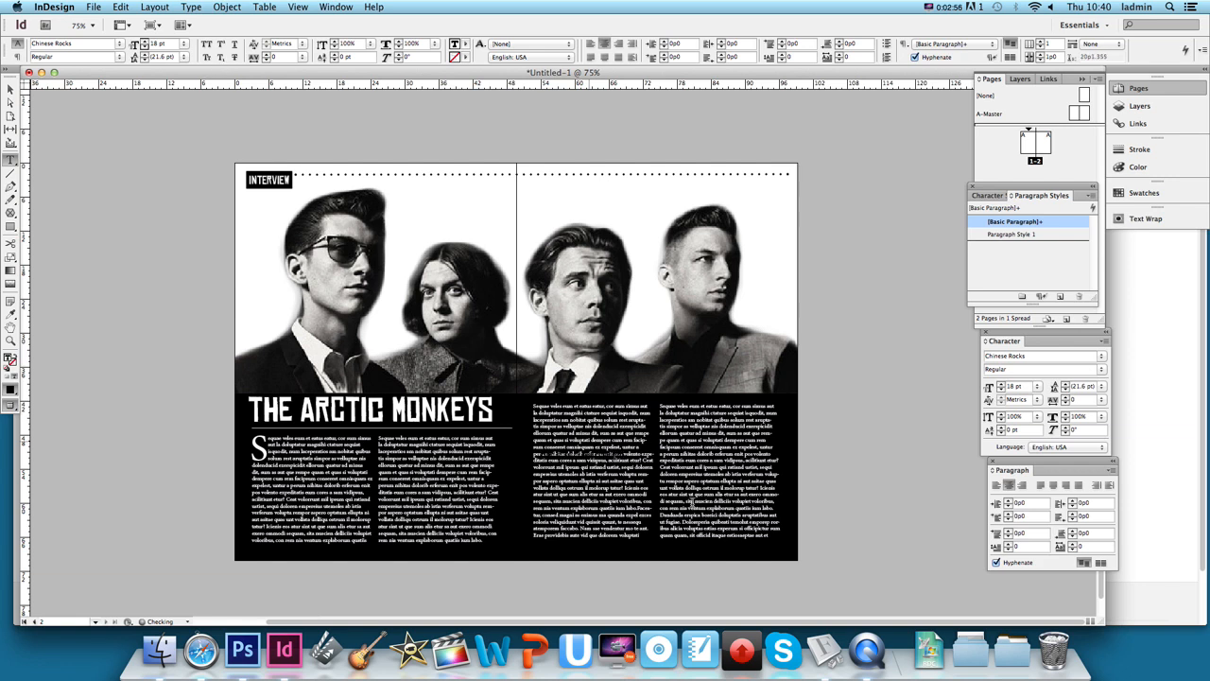
Step: Colour the example quote text with the Paper swatch and set its font size to 25 pt
drag(612, 454, 539, 454)
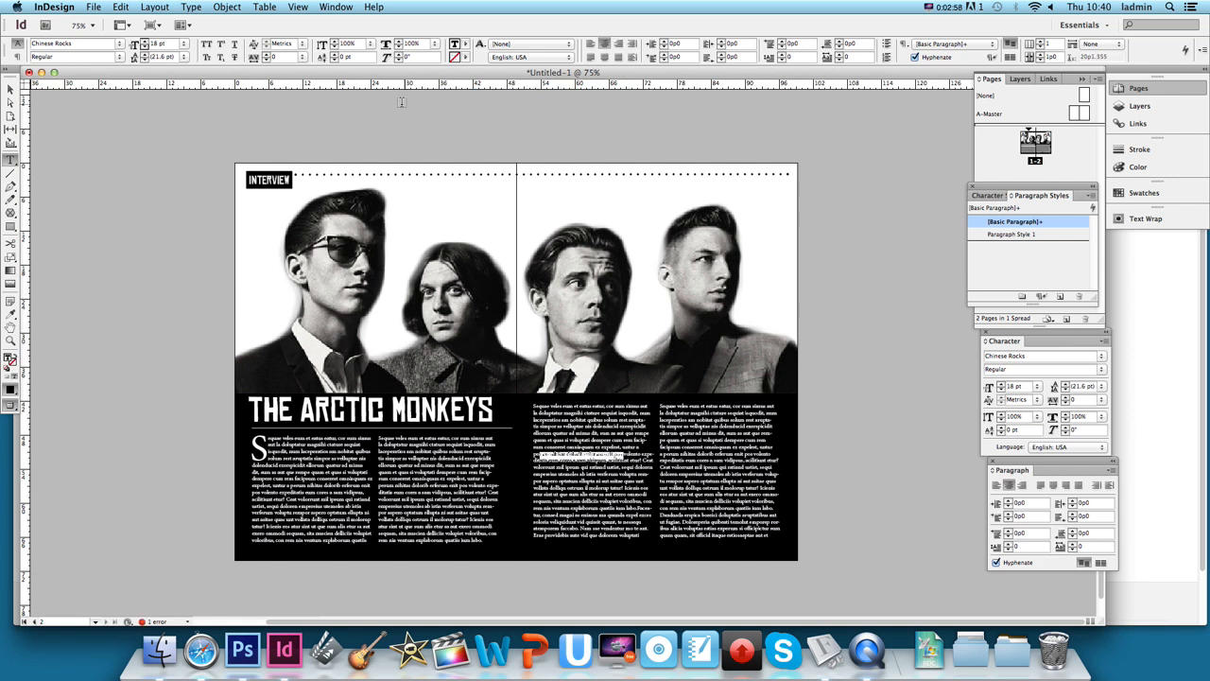
click(461, 47)
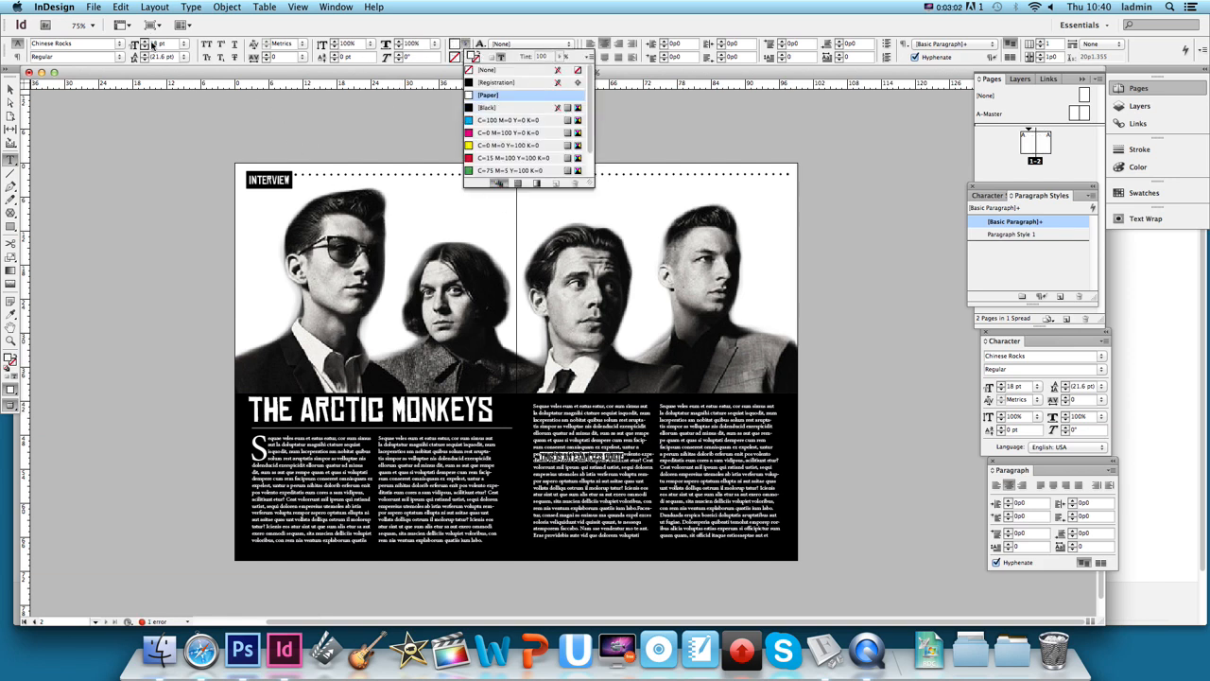
click(152, 44)
text(2)
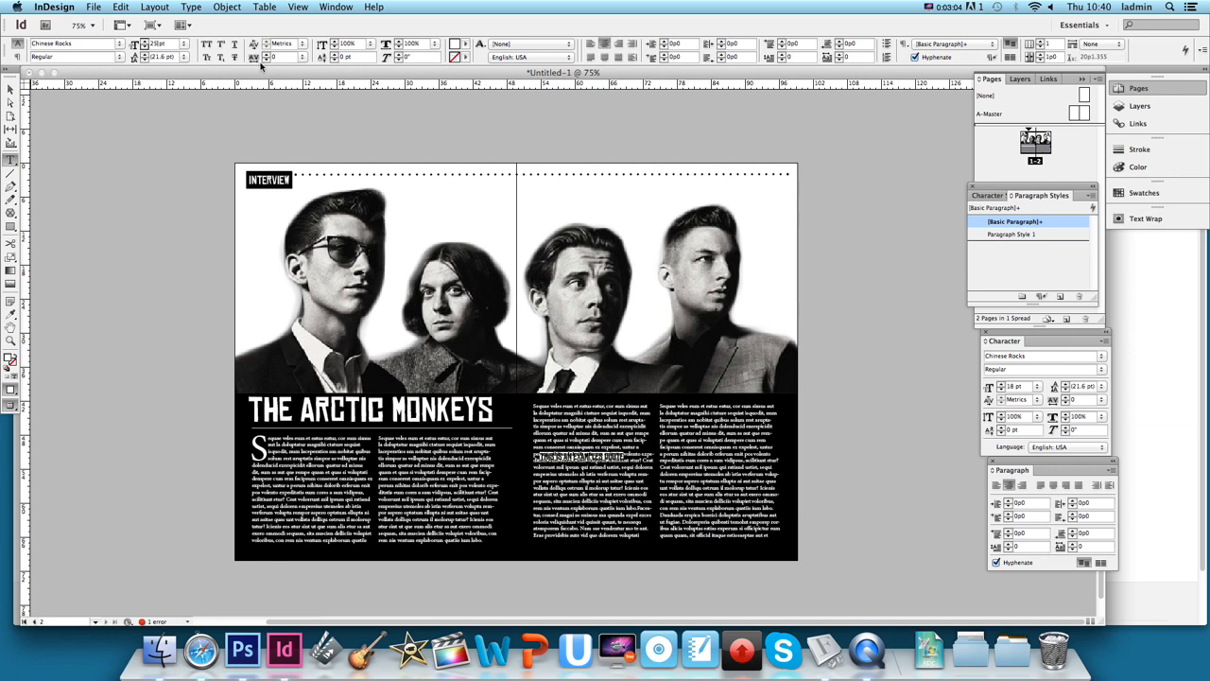
text(5)
key(Return)
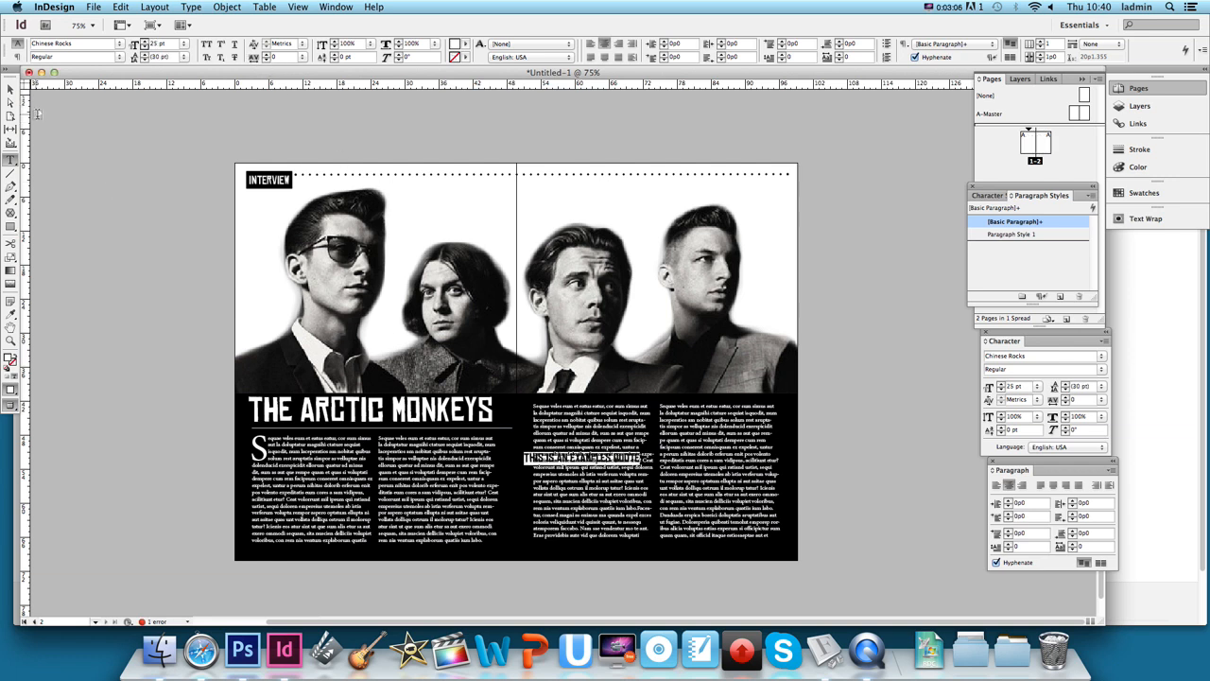
click(608, 456)
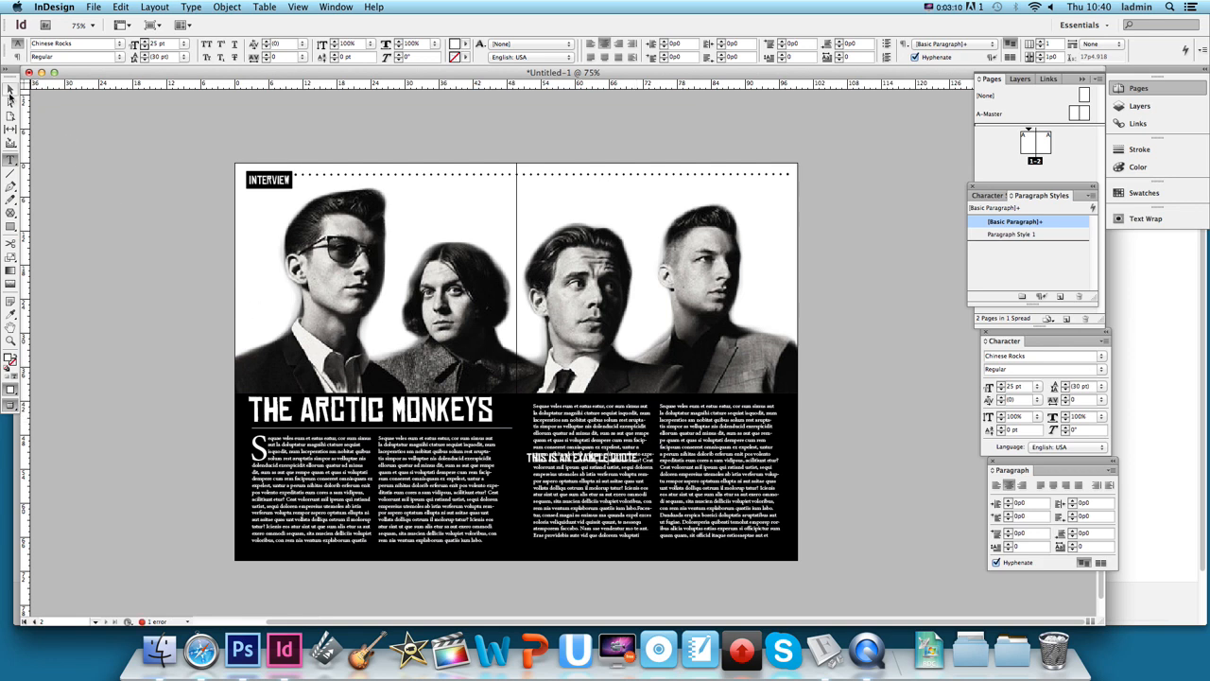
Step: Shift the quote frame slightly over the first right-page column and wrap the body text around its object shape
click(9, 89)
drag(578, 462, 596, 464)
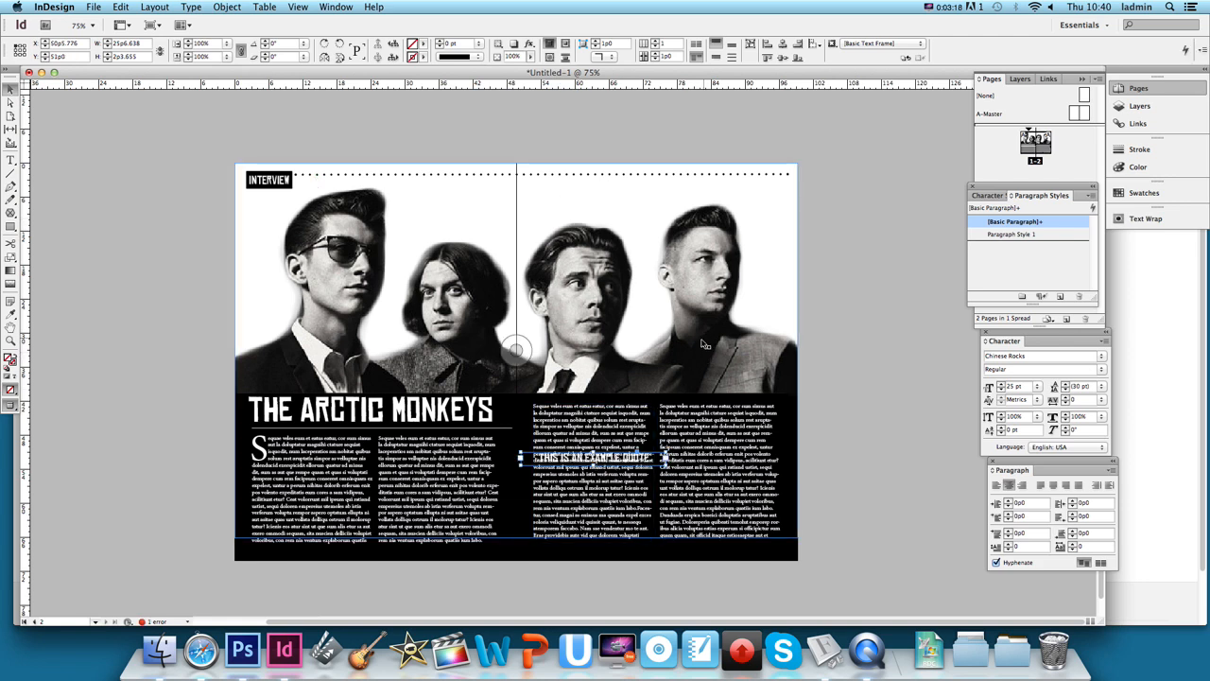
click(337, 7)
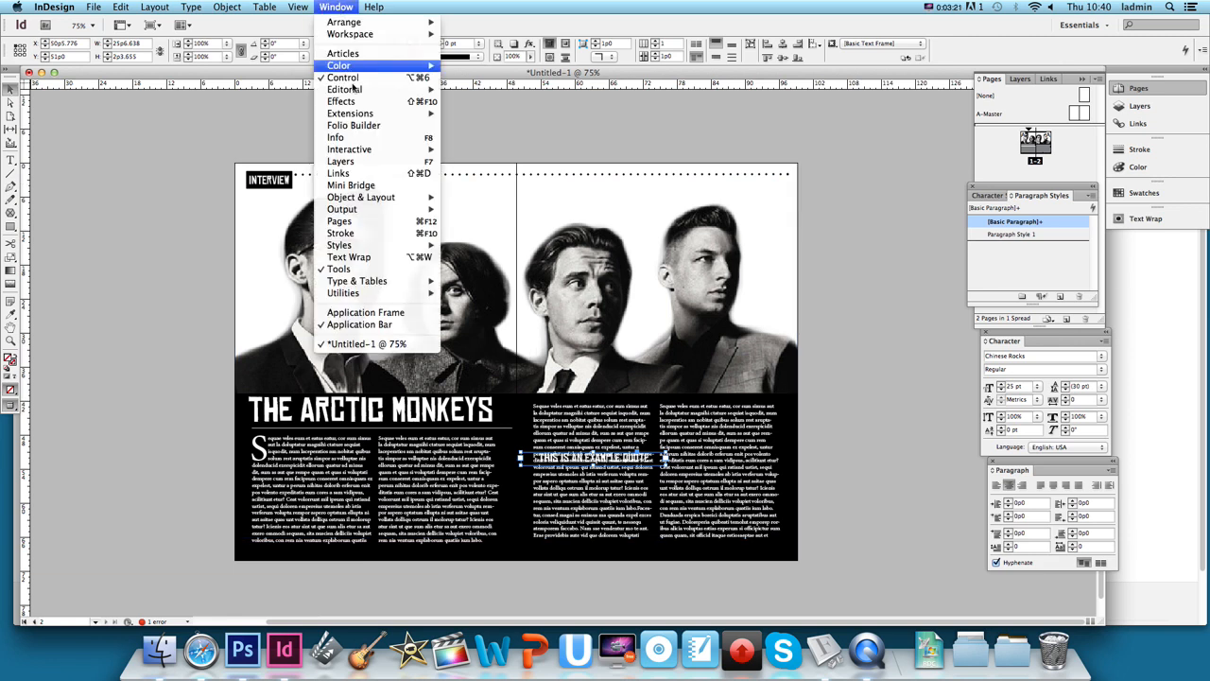
click(404, 256)
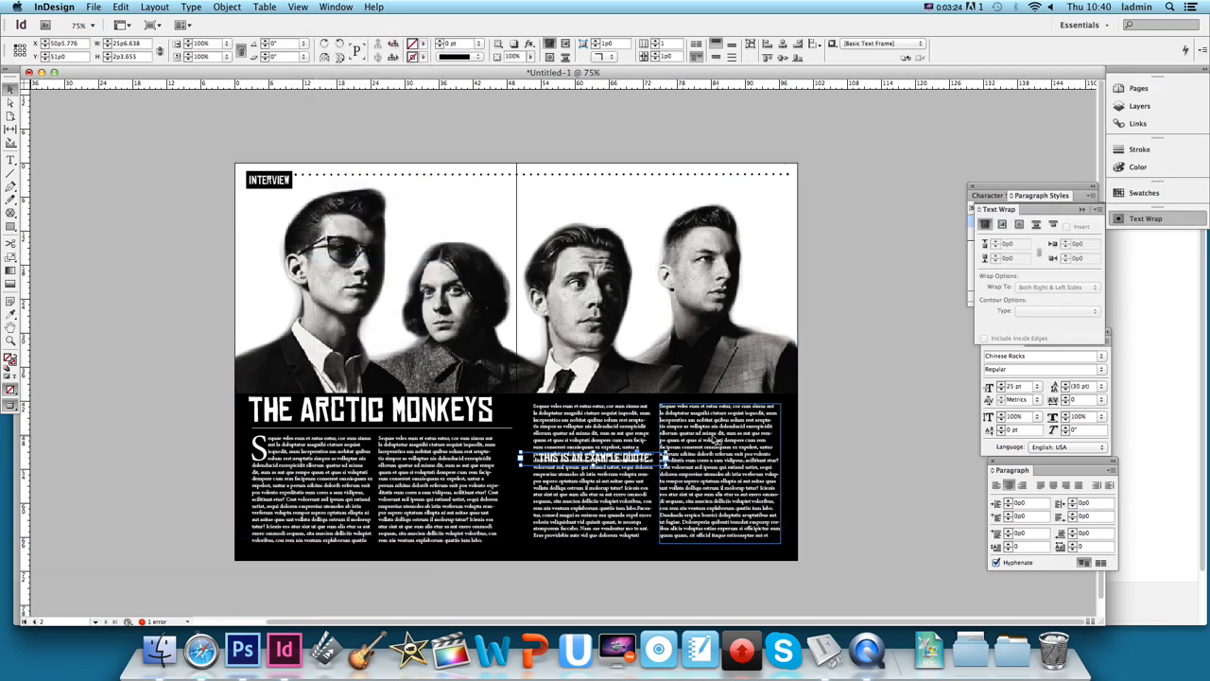
click(1020, 224)
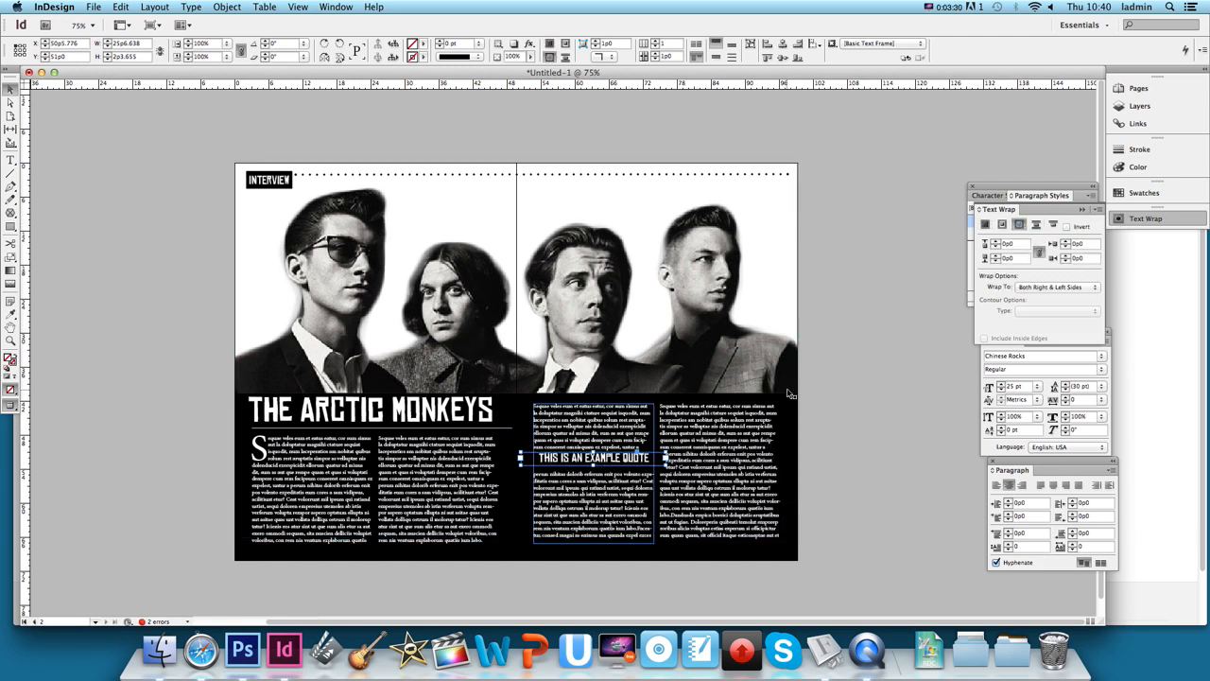
click(836, 377)
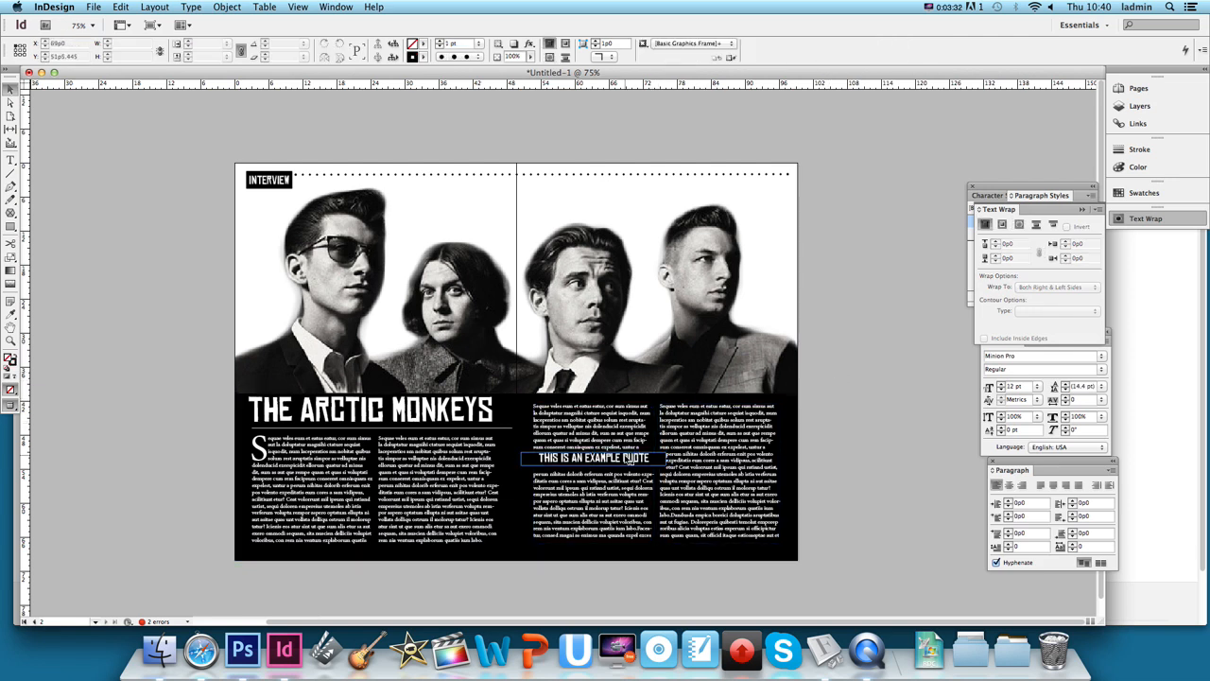
Step: Narrow the quote frame to about 23p5 wide, ending at the first right-page column's edge, and lower it slightly
click(629, 460)
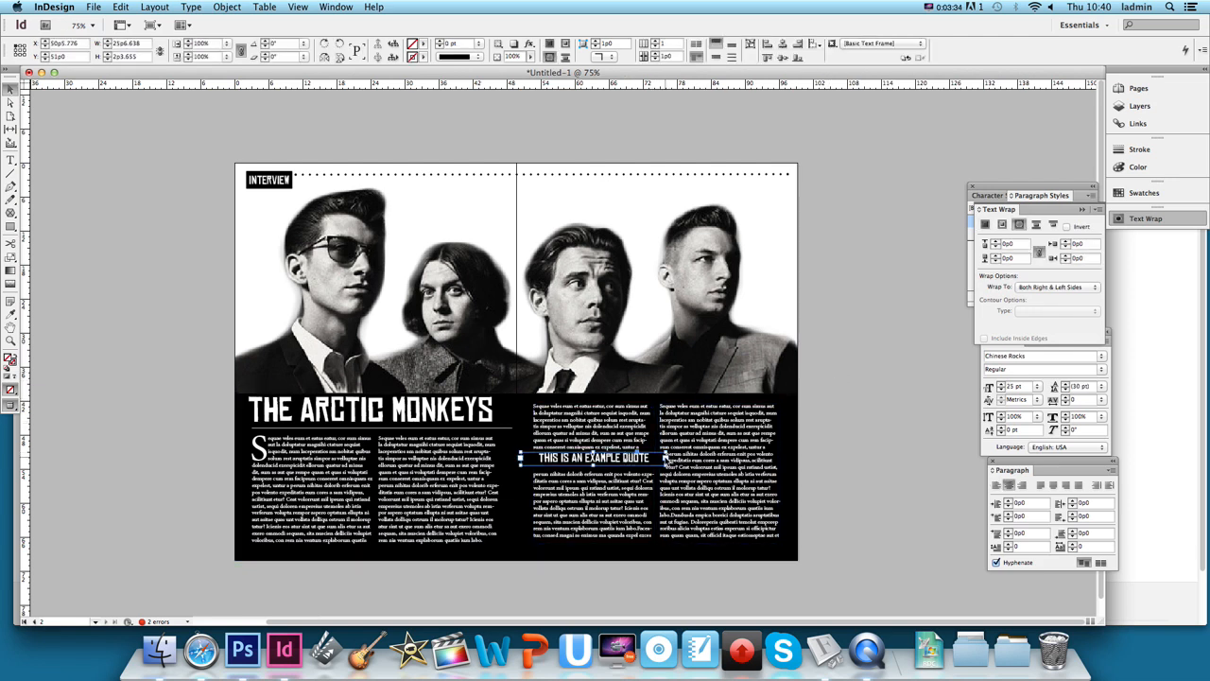
drag(667, 457, 605, 462)
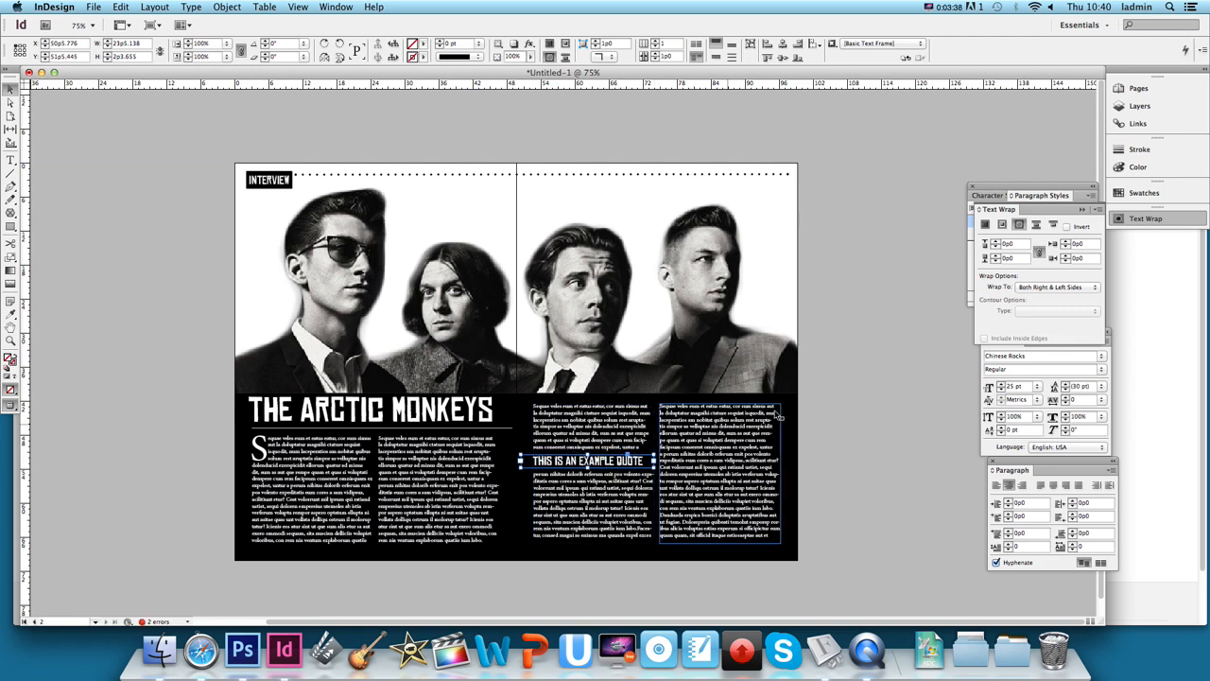
click(864, 386)
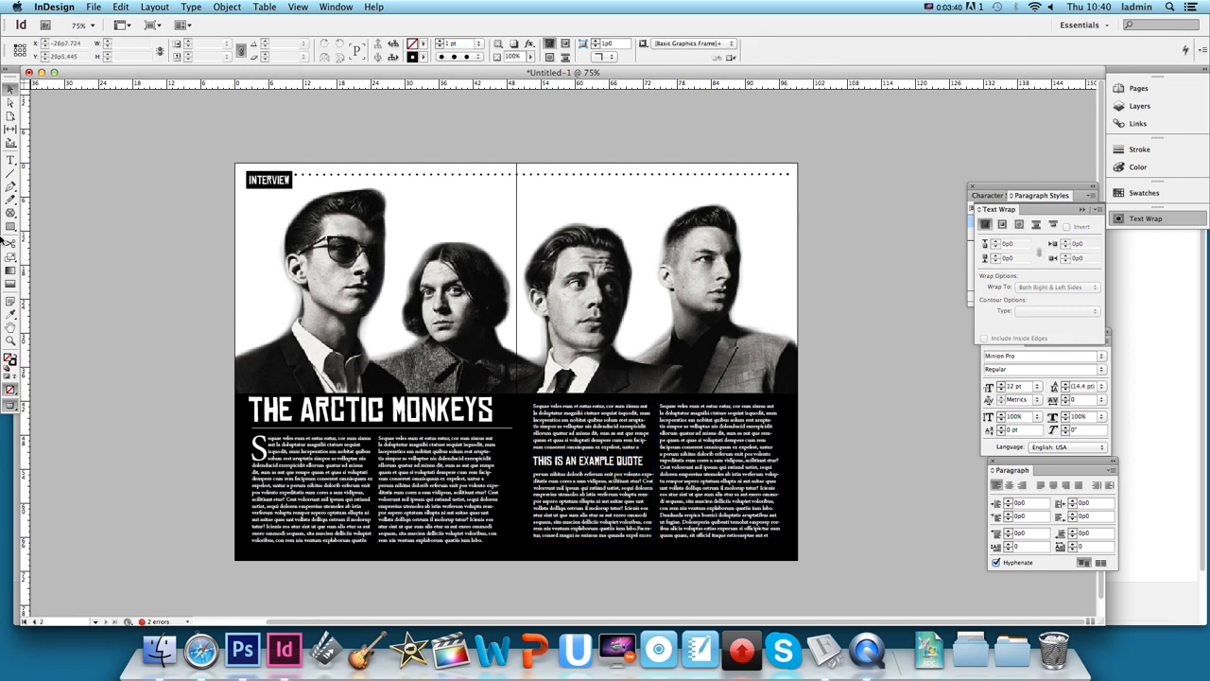
Step: Add opening and closing double quotation marks around the example quote, and deselect its frame
key(t)
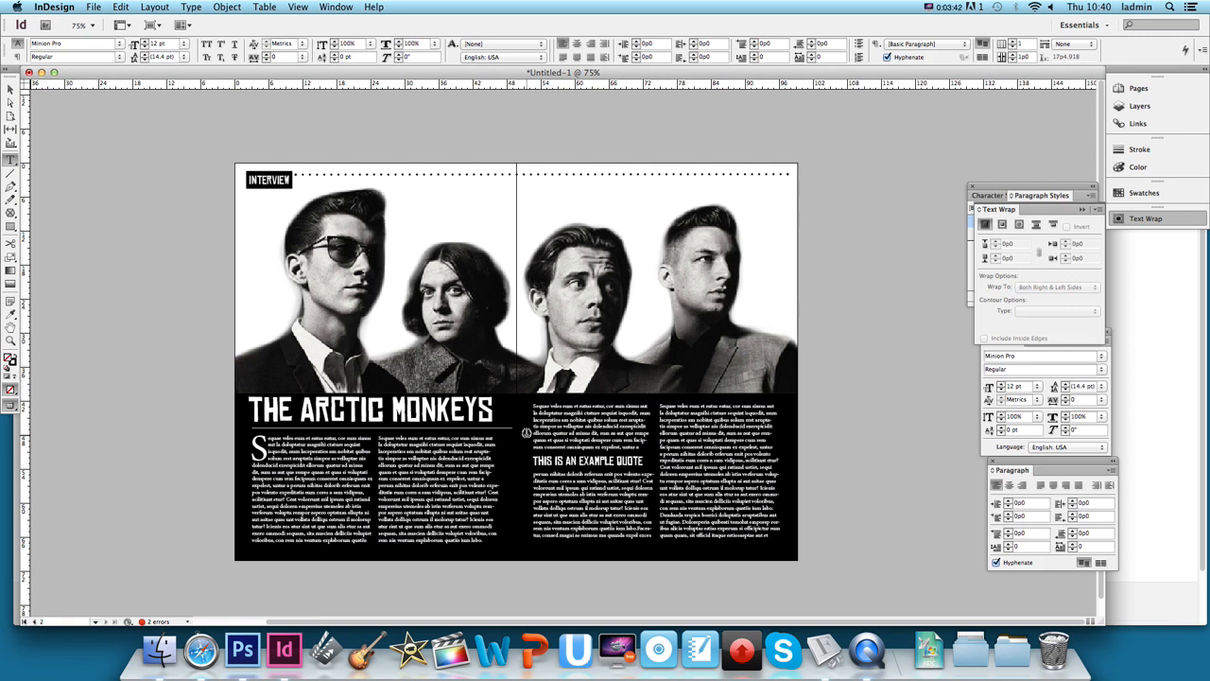
click(531, 462)
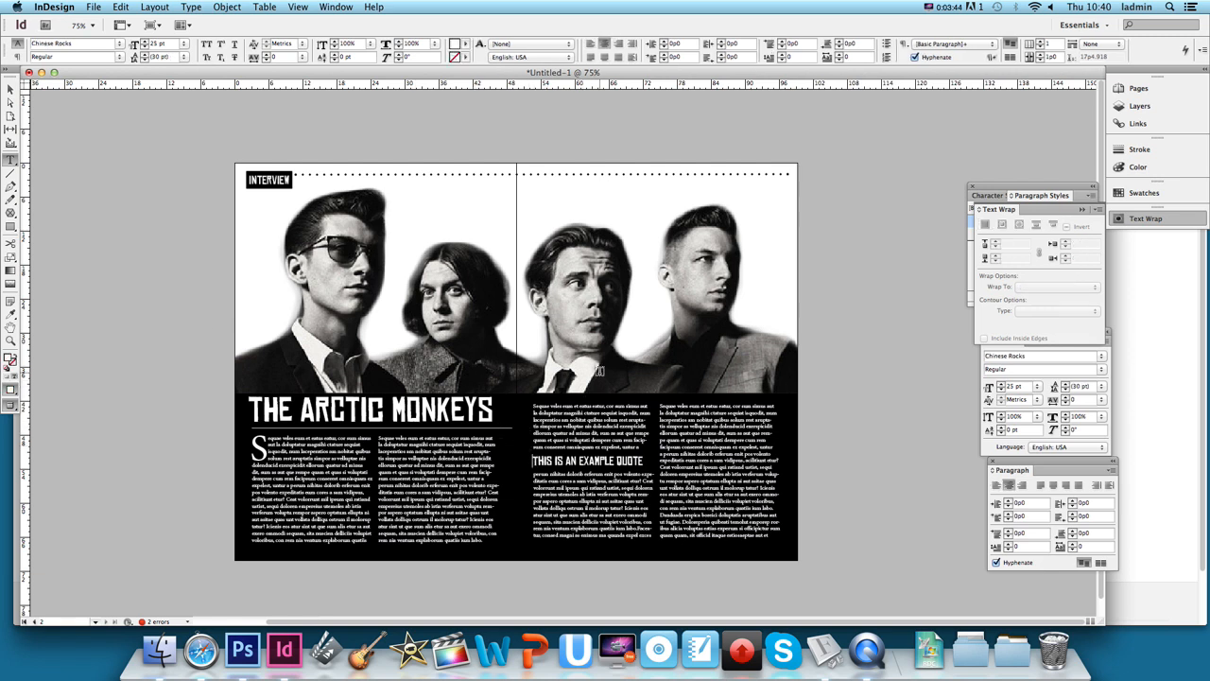
text(")
click(645, 460)
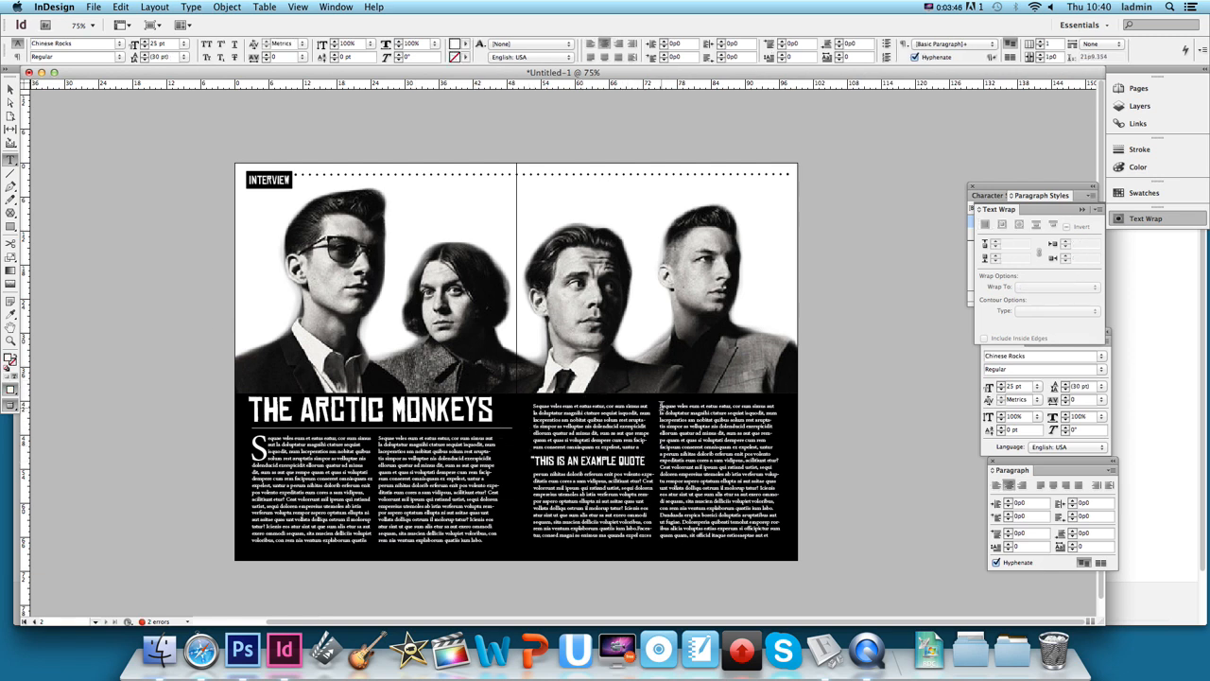
text(")
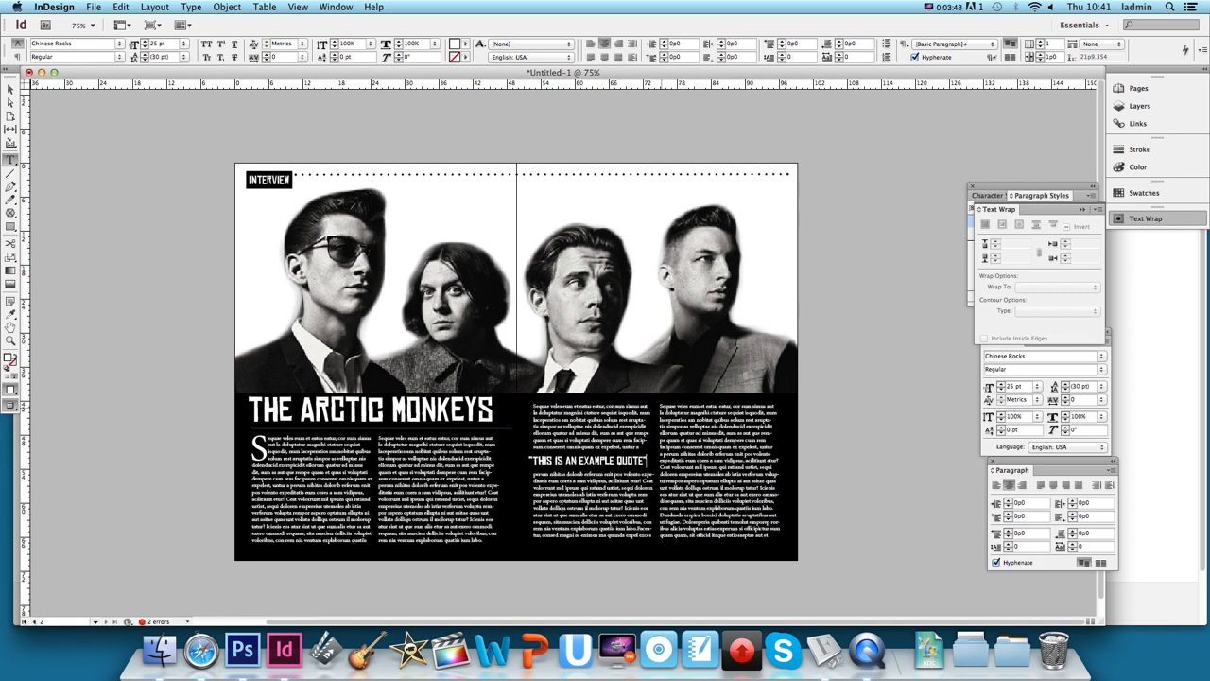
click(8, 92)
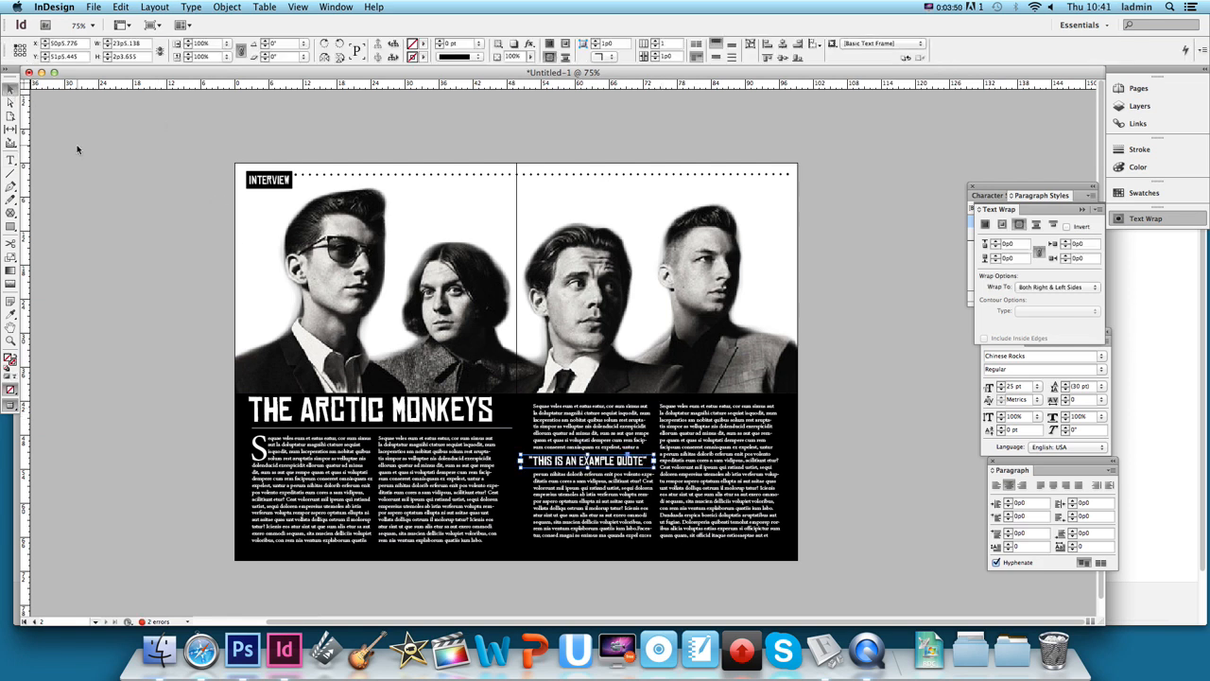
click(127, 202)
Step: Draw a horizontal line about 19p6 long directly above the example quote and adjust its position over the text
click(16, 175)
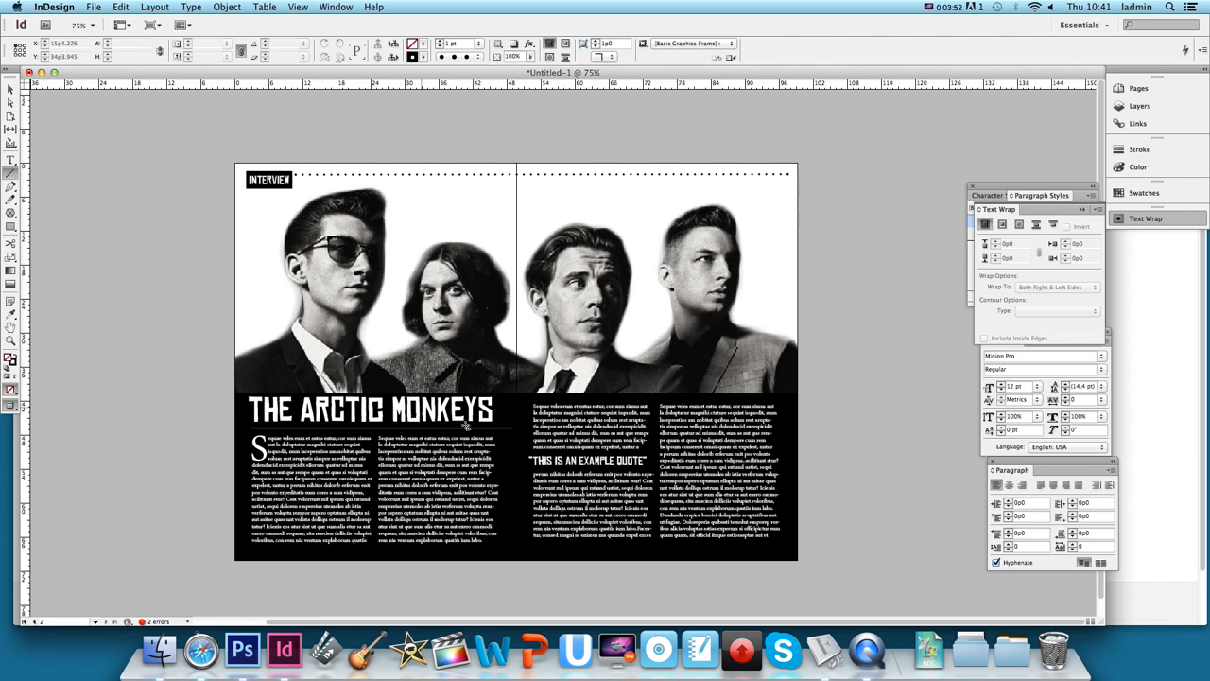
drag(526, 454, 646, 455)
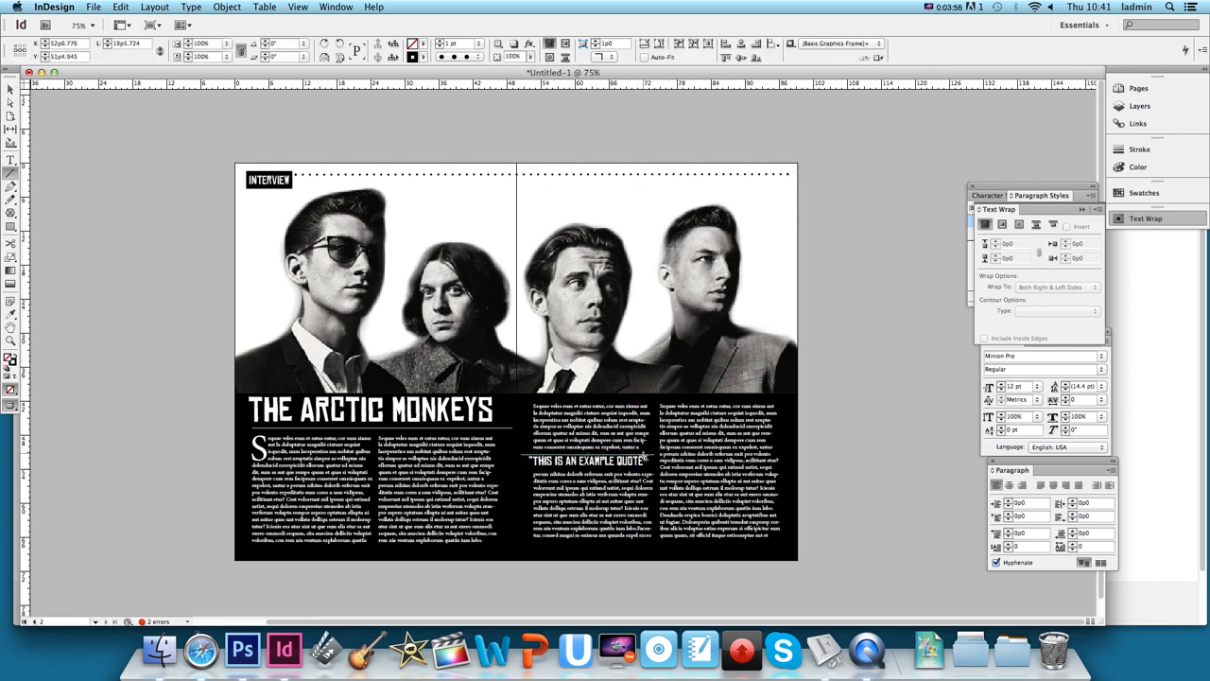
click(10, 88)
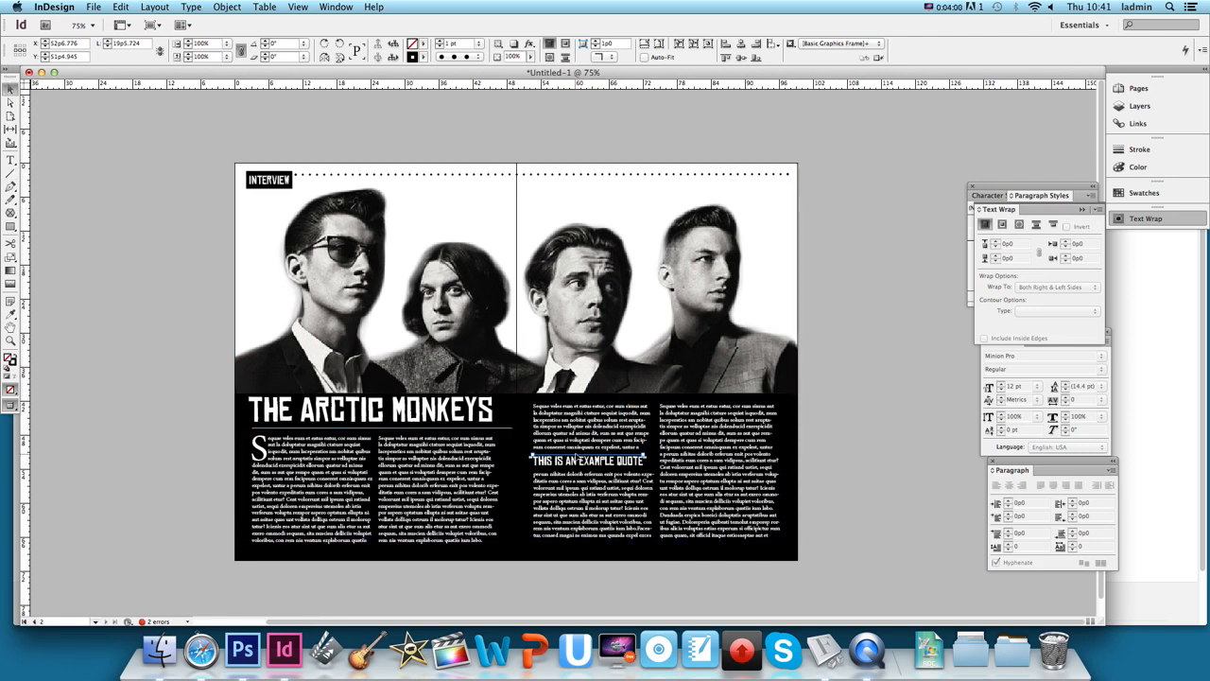
mouse_move(578, 456)
mouse_down()
mouse_move(575, 416)
mouse_move(580, 456)
mouse_move(595, 457)
mouse_up()
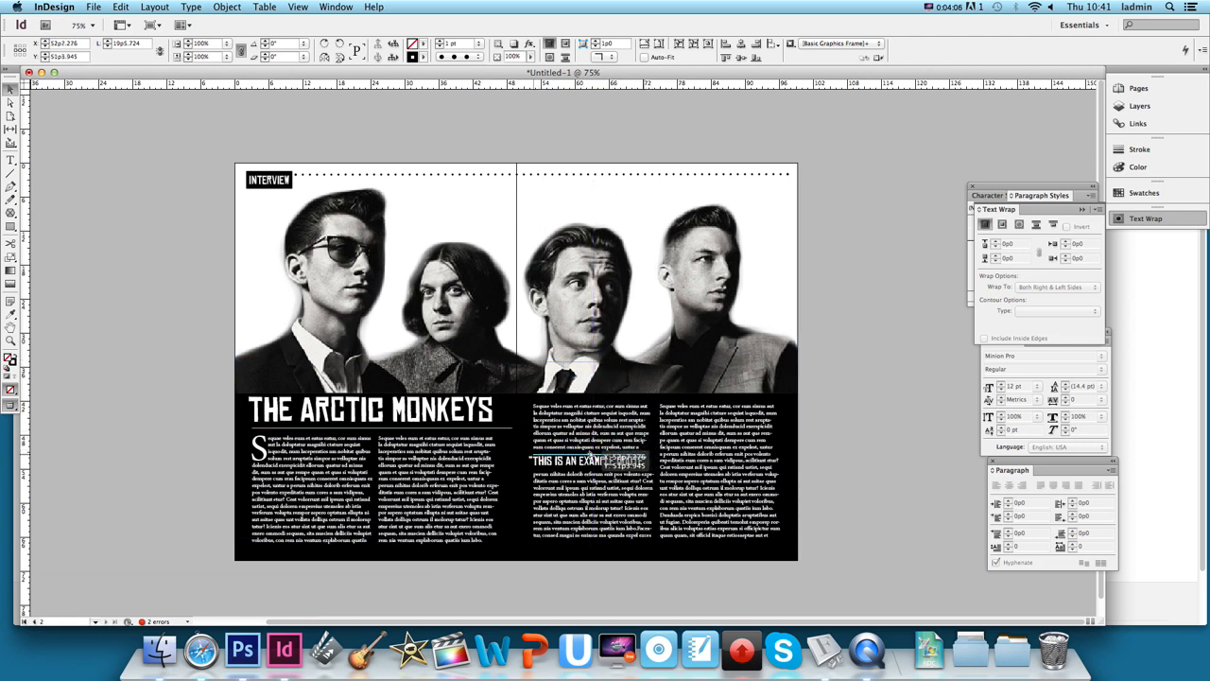
Step: Set the stroke colour of the line above the quote to Paper
click(424, 43)
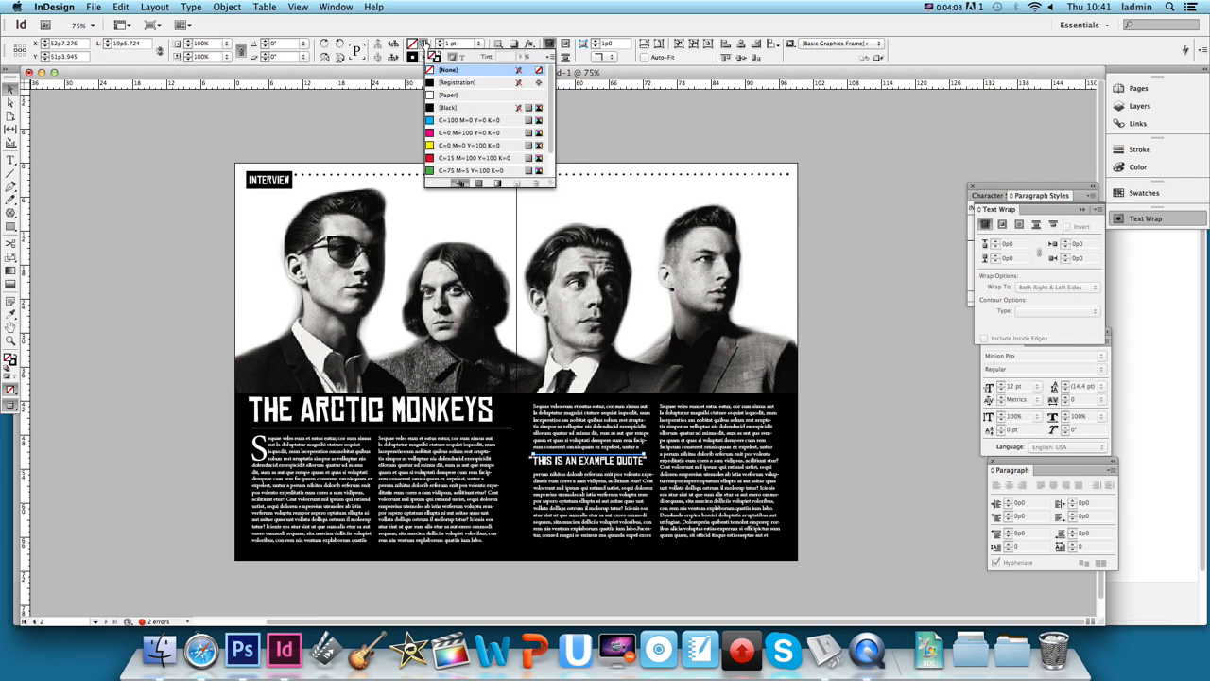
click(425, 43)
click(424, 57)
click(462, 109)
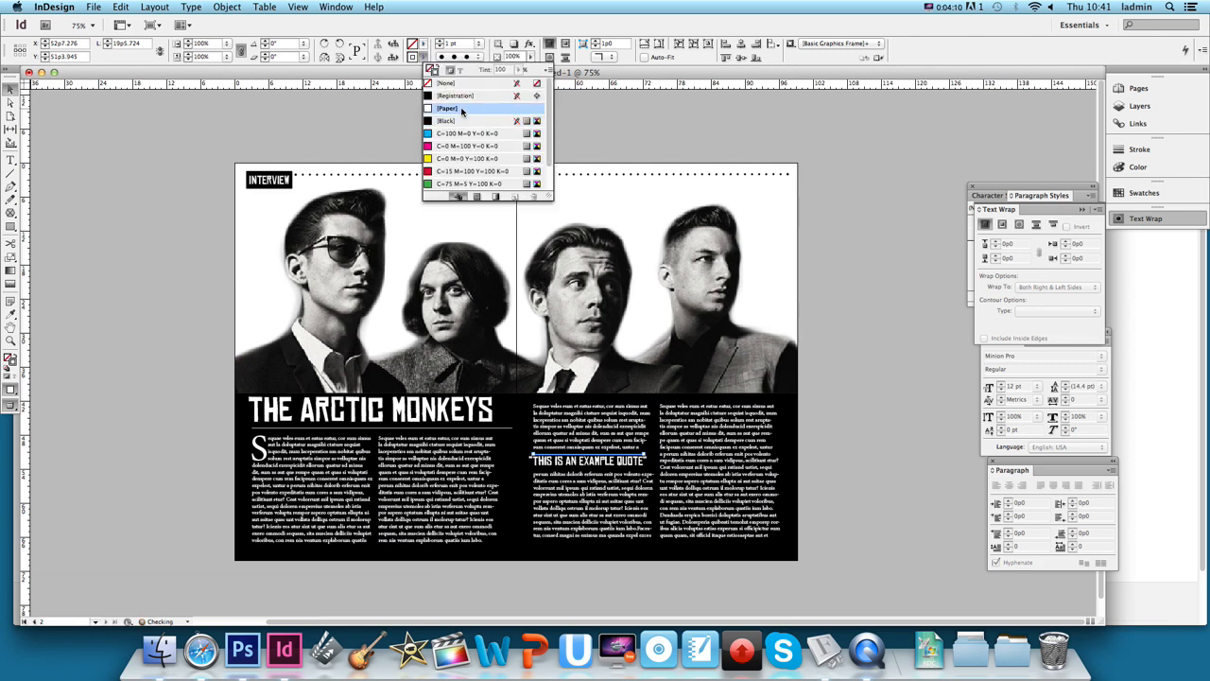
click(818, 343)
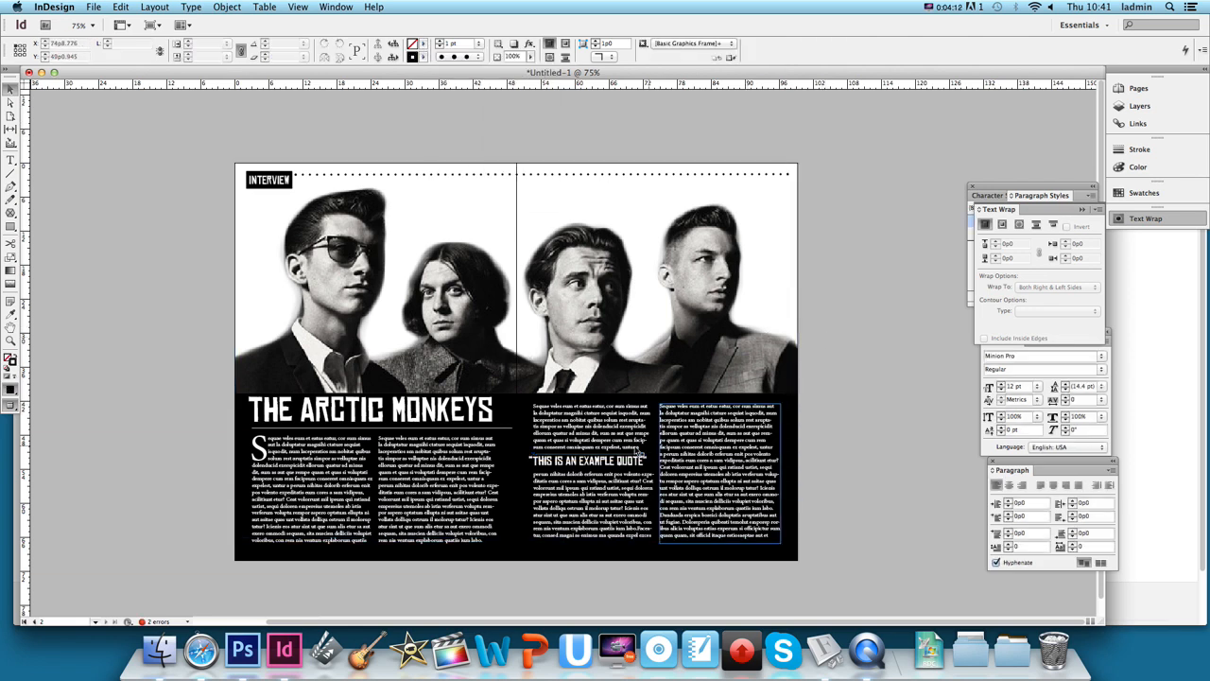
Step: Try the Solid stroke type on the line above the quote and return it to Dotted
click(619, 458)
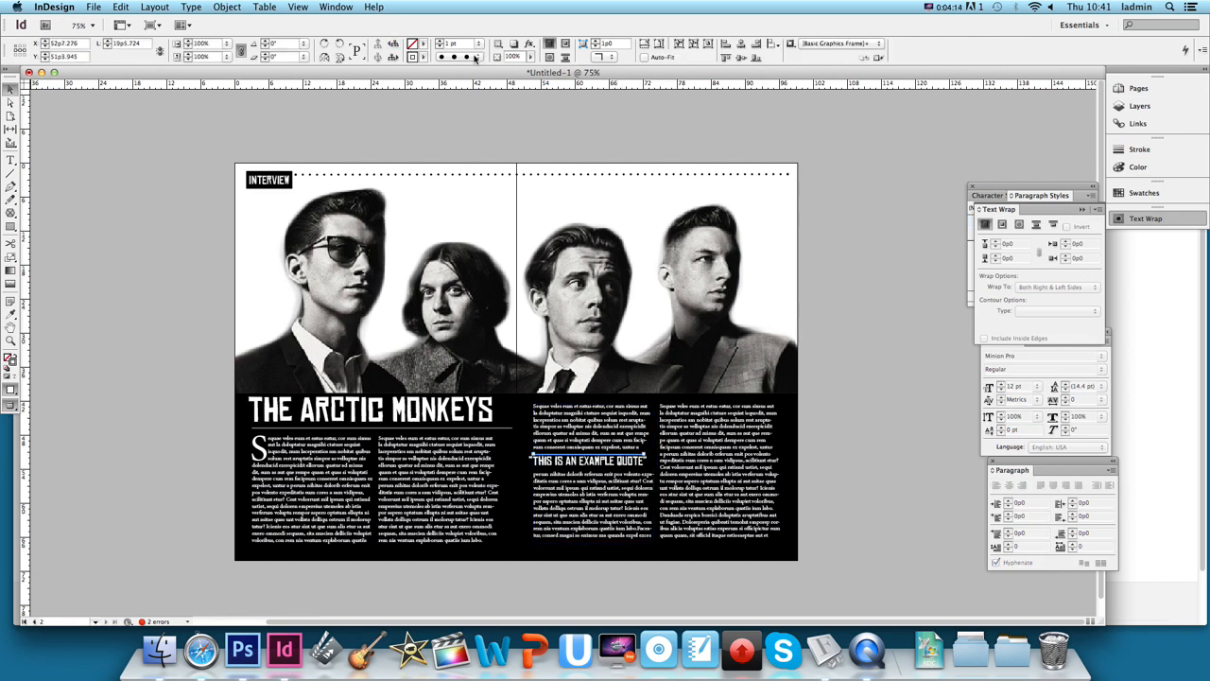
click(476, 56)
click(471, 66)
click(474, 59)
click(482, 198)
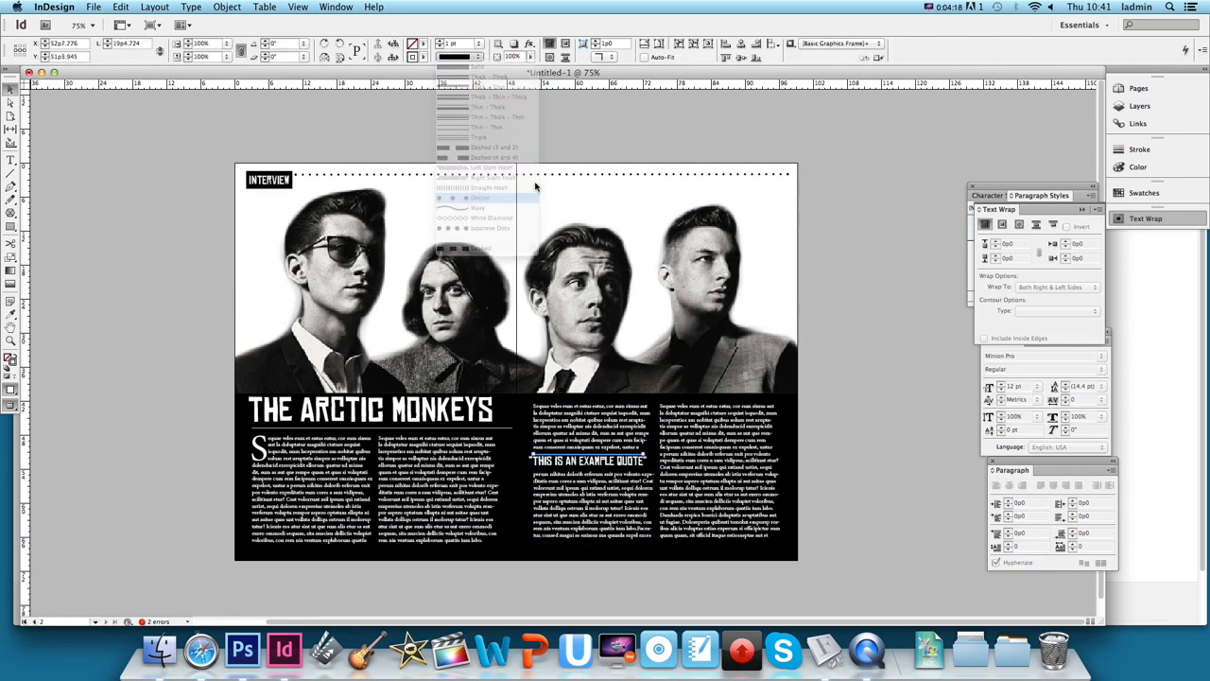
Step: Copy the dotted line above the quote and paste a duplicate of it
key(super+equal)
key(super+equal)
key(super+equal)
key(super+equal)
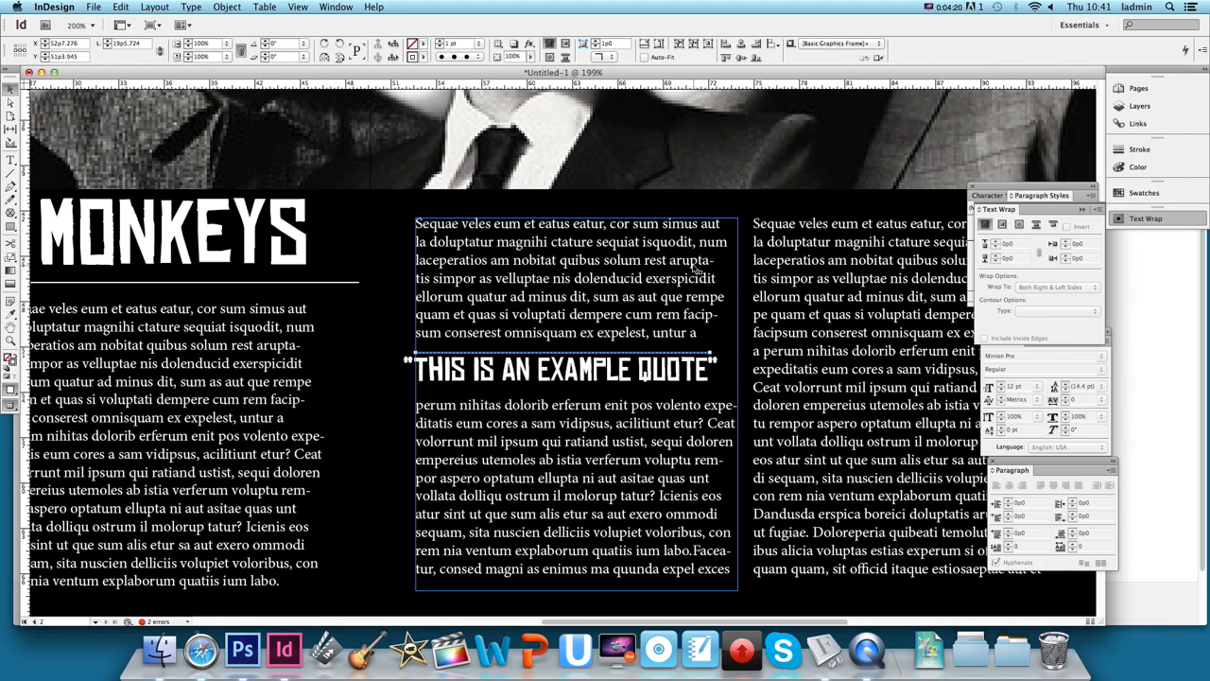
click(611, 353)
key(super+c)
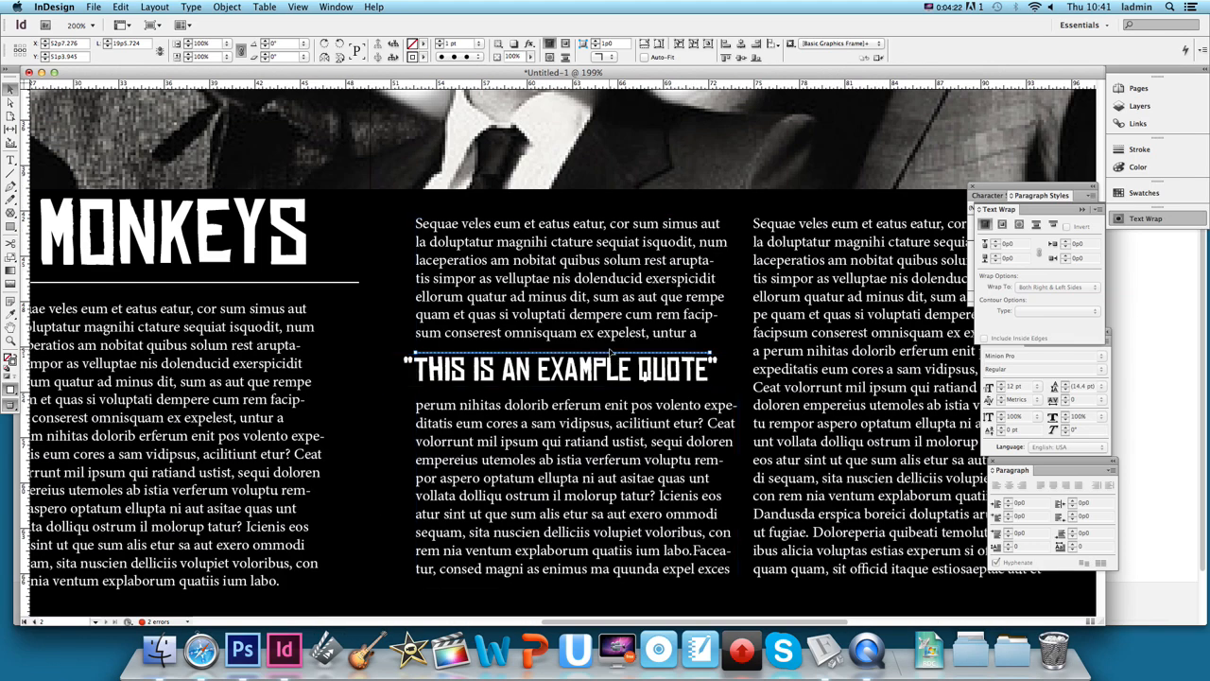
key(super+v)
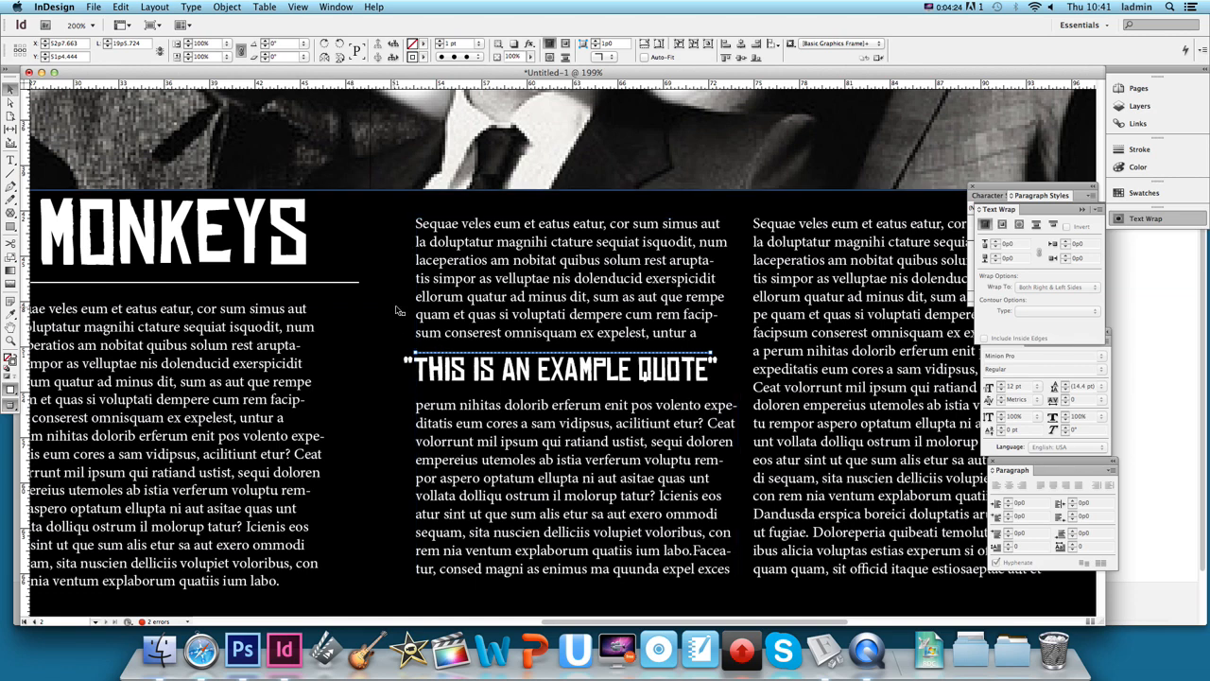
scroll(402, 310, up, 2)
key(super+minus)
key(super+minus)
key(super+minus)
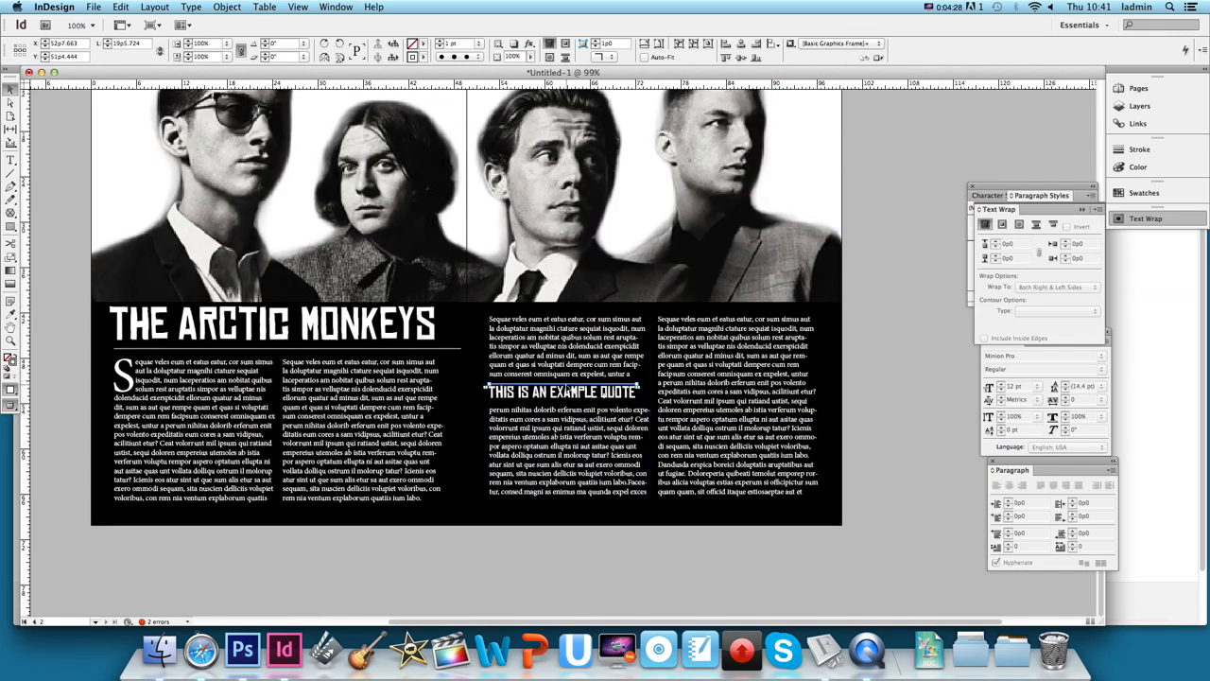
Step: Paste a copy of the white dotted line and place it directly below the example quote, aligned with the line above
key(super+v)
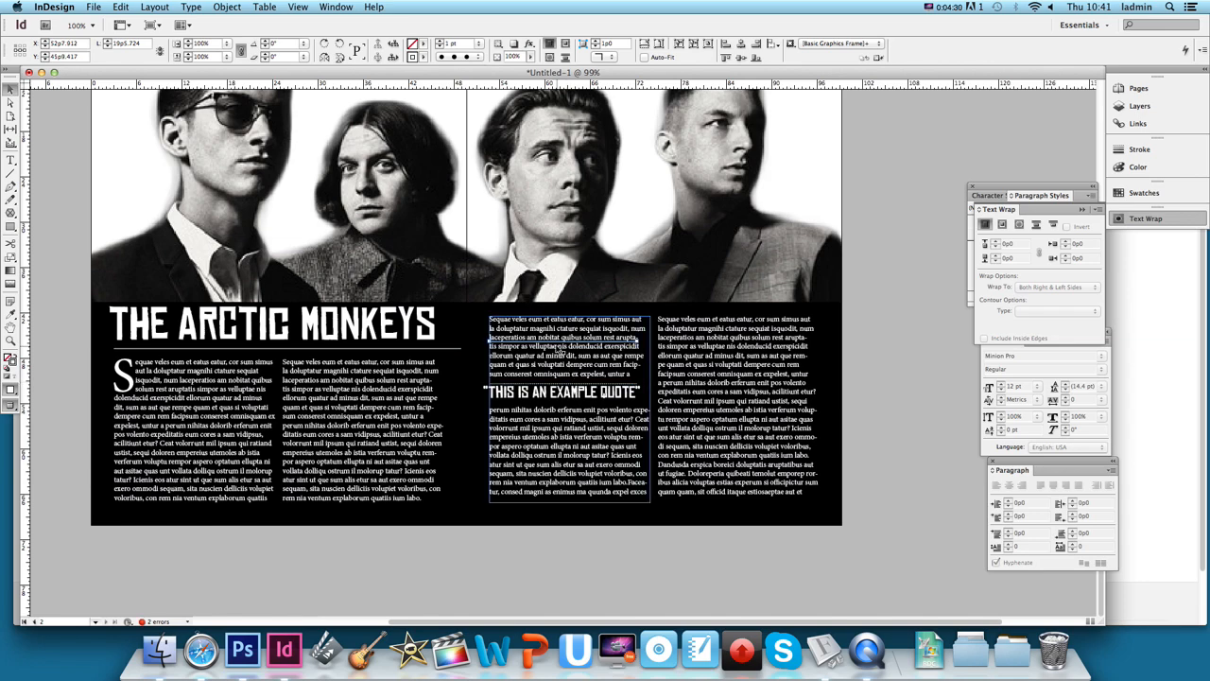
key(super+equal)
key(super+equal)
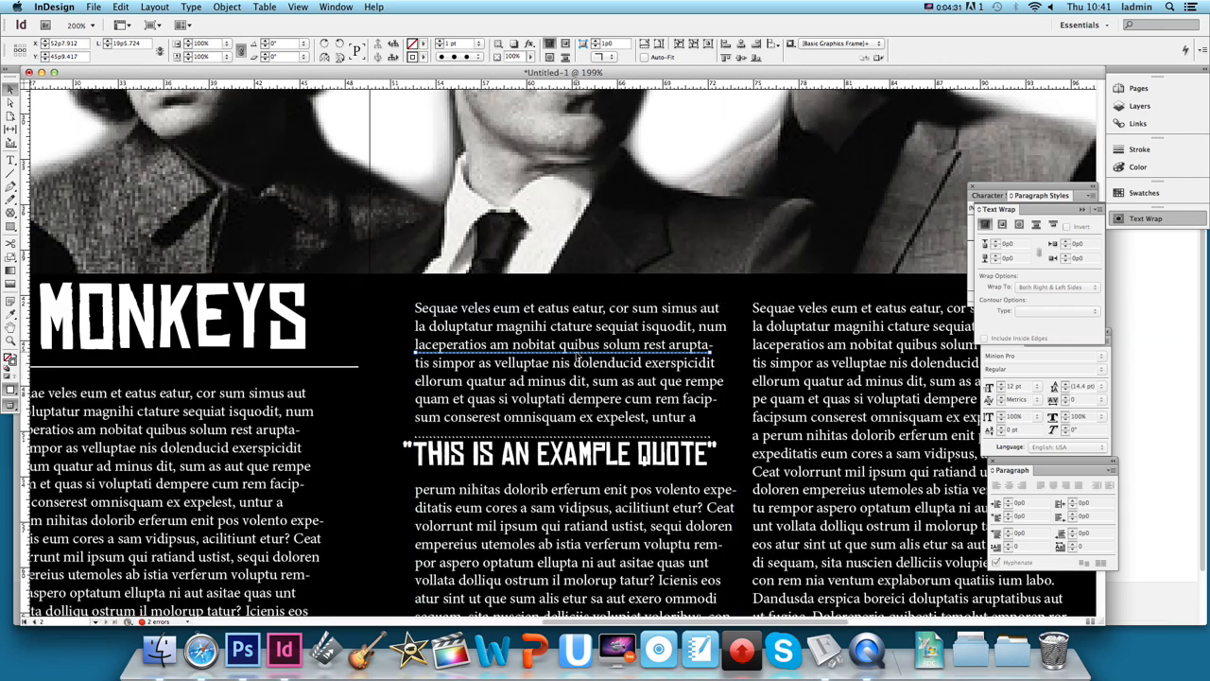
drag(577, 353, 576, 476)
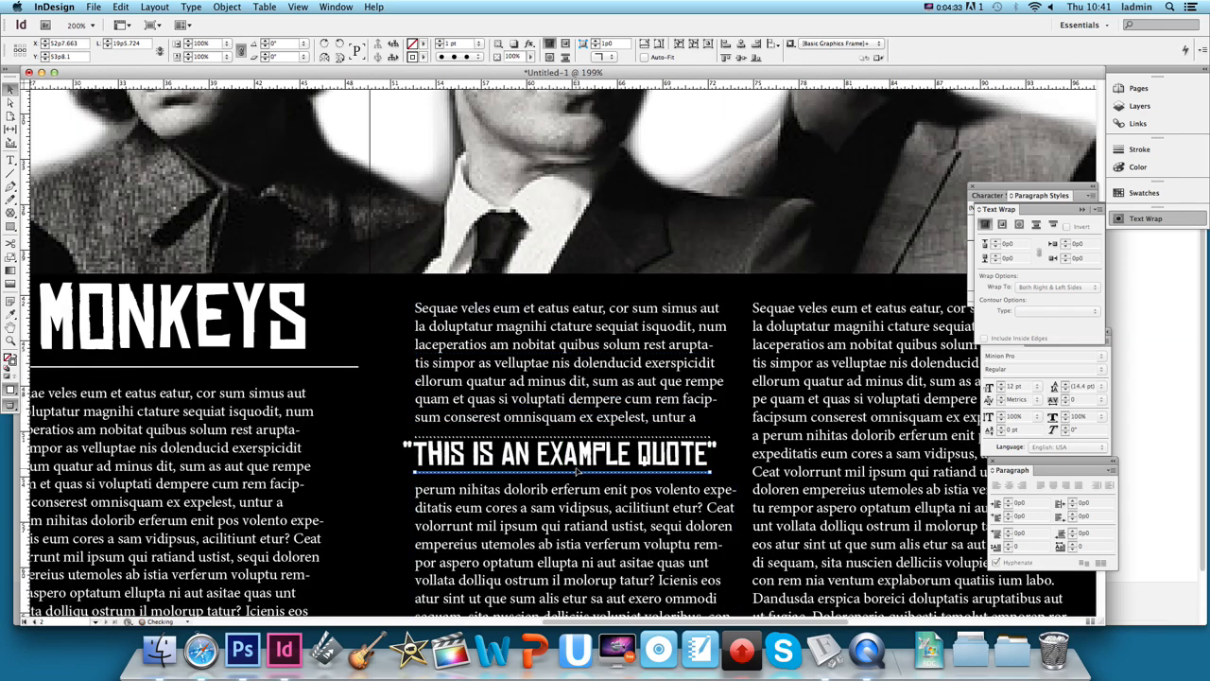
Step: Deselect everything and examine the layout of the whole two-page interview spread
click(385, 382)
key(super+minus)
key(super+minus)
key(super+minus)
key(super+minus)
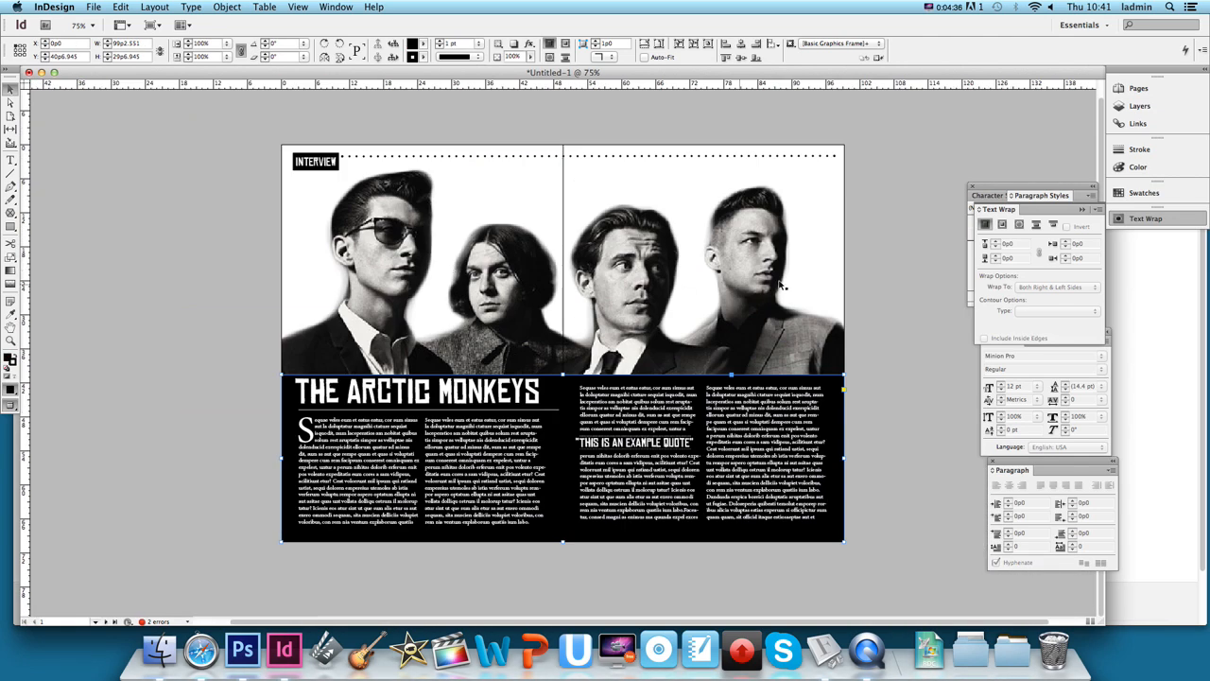
click(914, 282)
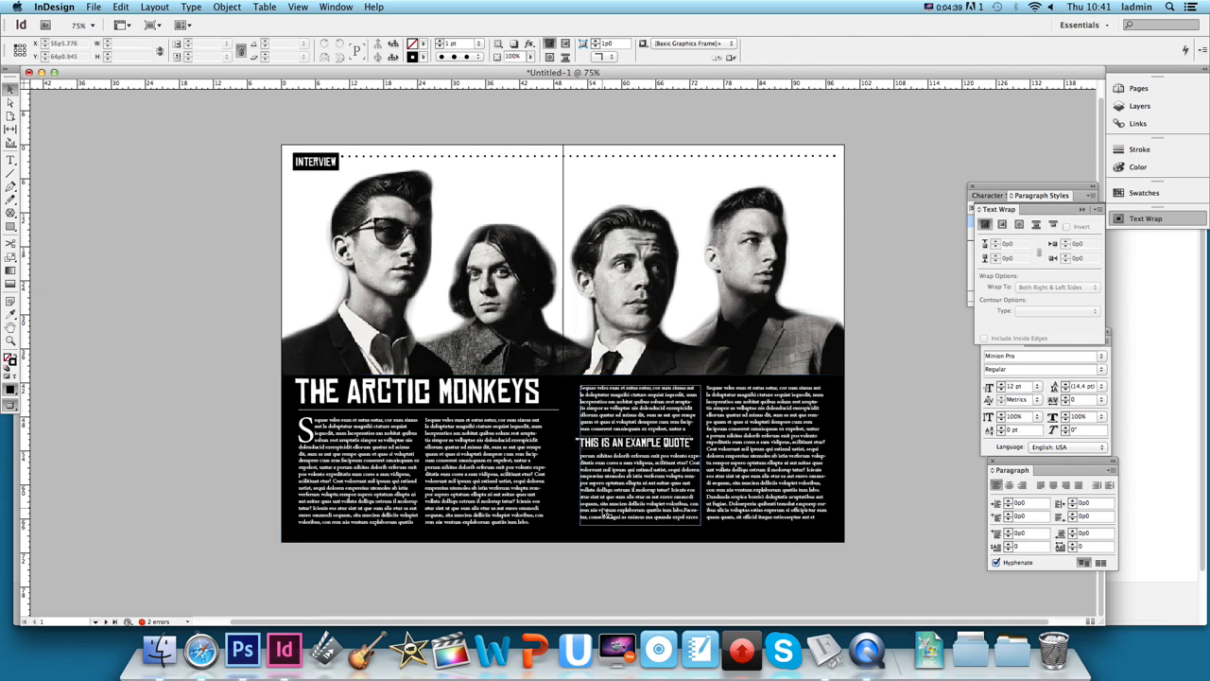
click(381, 187)
click(393, 564)
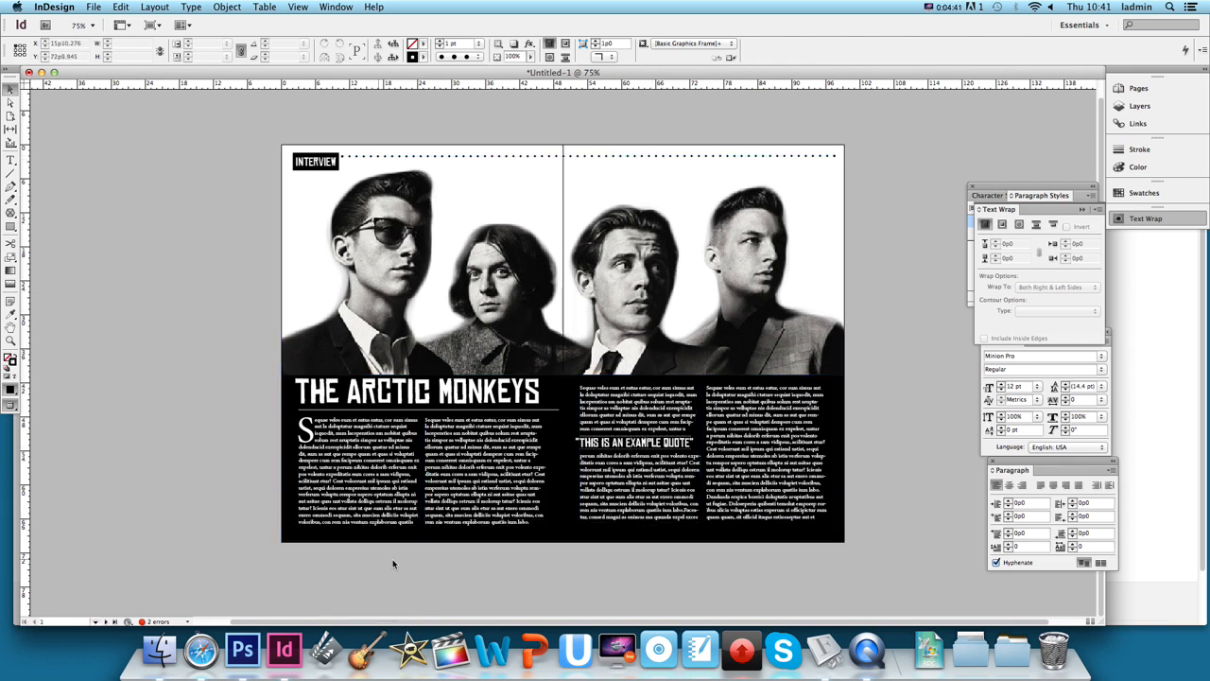